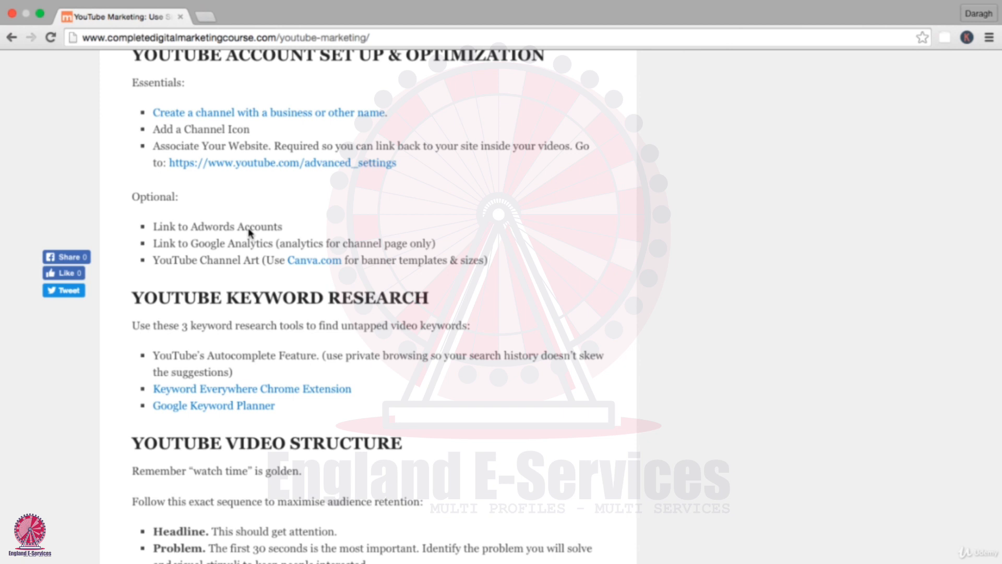
Highlight the "YouTube Keyword Research" heading on the course page and open YouTube in a new browser tab
{"action": "scroll", "coordinate": [250, 232], "scroll_direction": "down", "scroll_amount": 1}
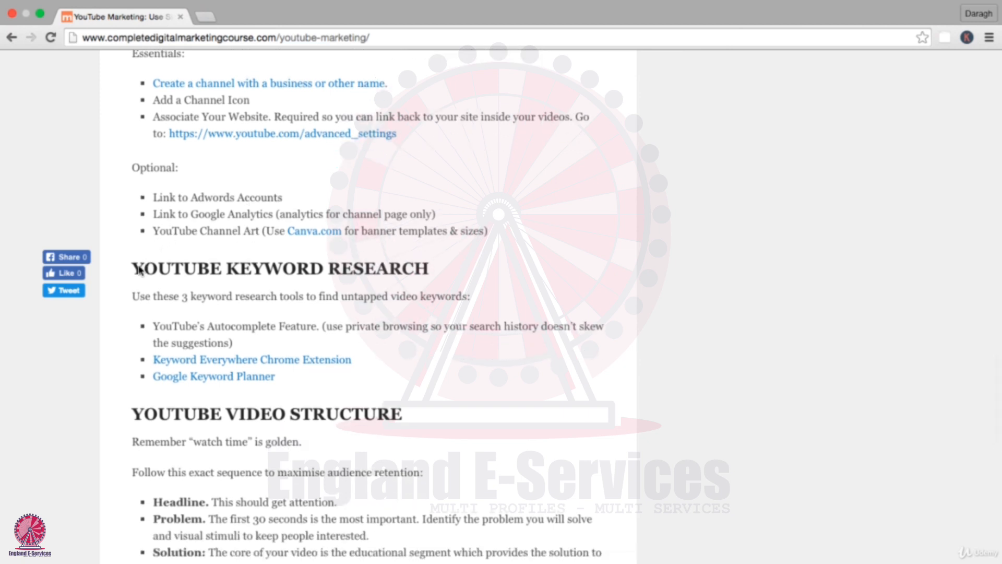
{"action": "left_click_drag", "start_coordinate": [133, 271], "coordinate": [448, 272]}
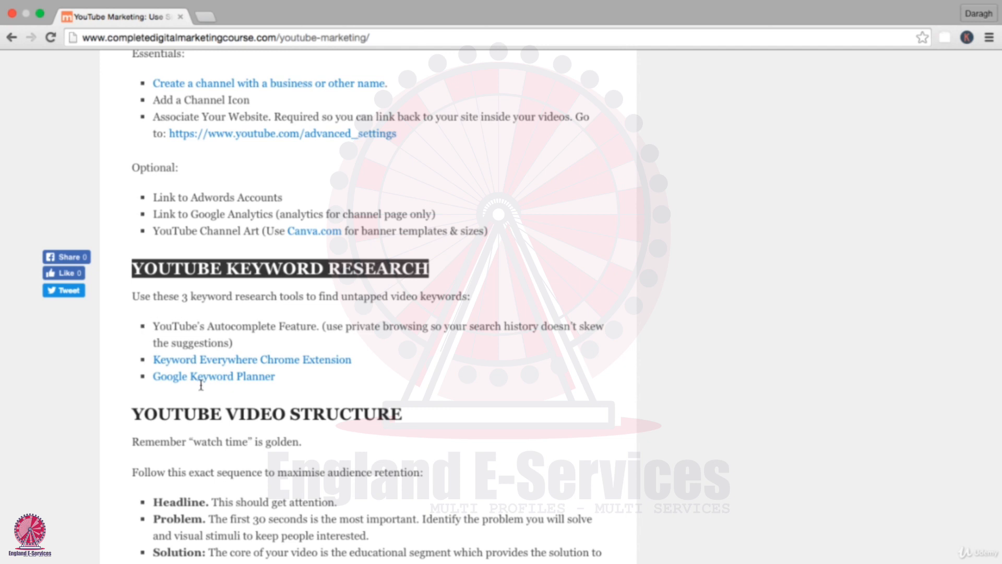
{"action": "left_click", "coordinate": [203, 18]}
{"action": "type", "text": "youtube"}
{"action": "key", "text": "Return"}
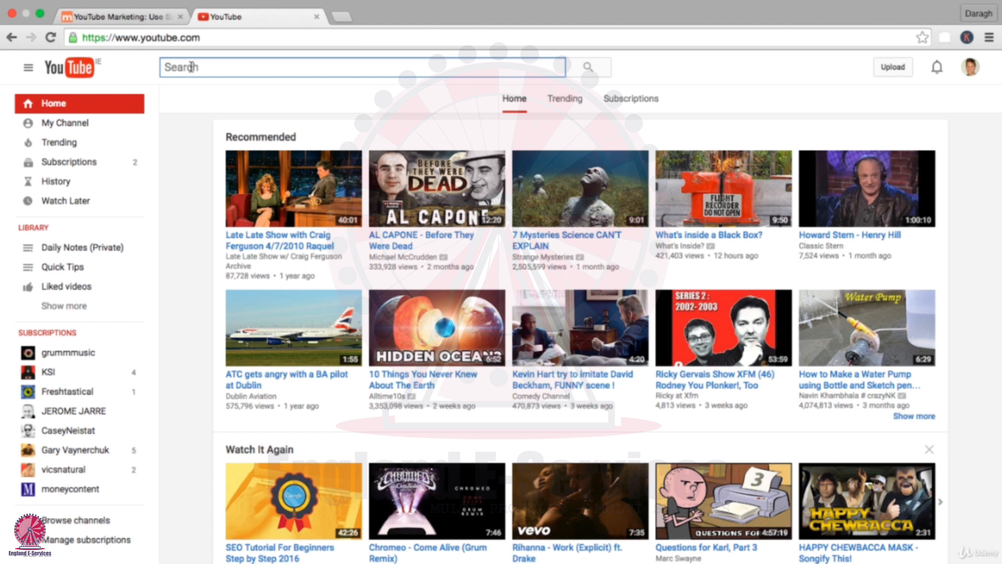
In the course page's YouTube Marketing Strategy section, highlight the searchability bullet and its phrase "keyword research"
{"action": "left_click", "coordinate": [128, 17]}
{"action": "scroll", "coordinate": [268, 298], "scroll_direction": "up", "scroll_amount": 15}
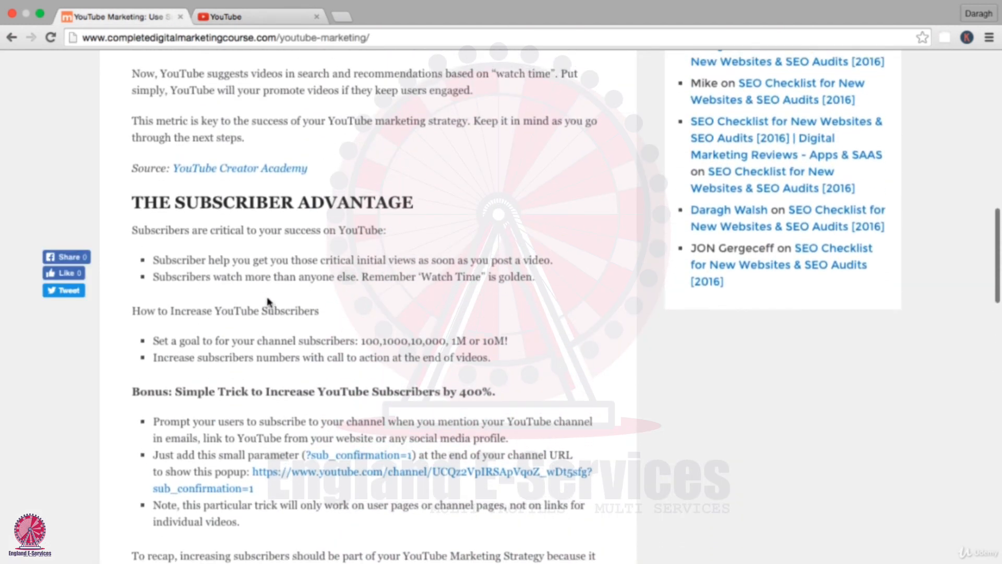
{"action": "scroll", "coordinate": [268, 300], "scroll_direction": "up", "scroll_amount": 7}
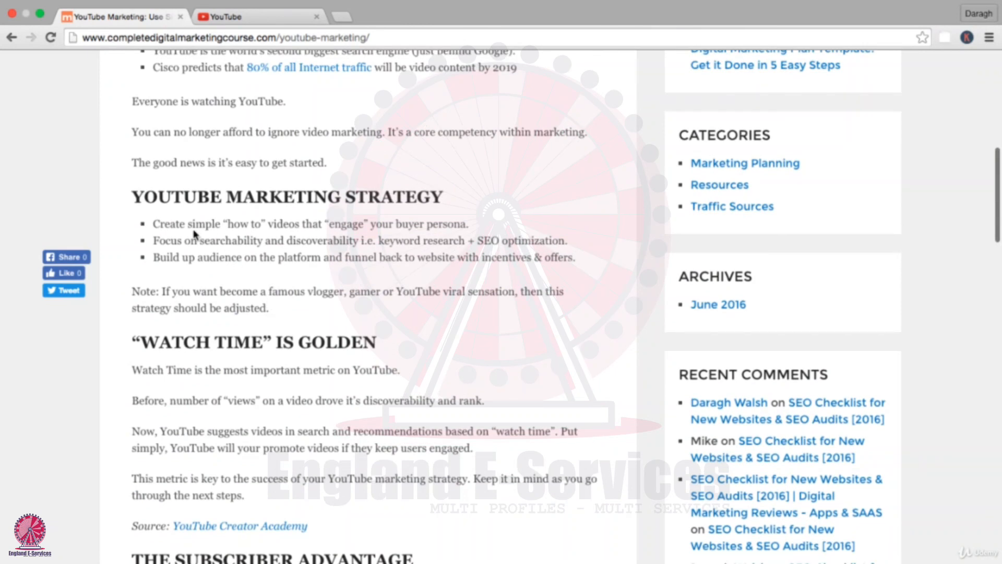
{"action": "left_click_drag", "start_coordinate": [153, 240], "coordinate": [546, 244]}
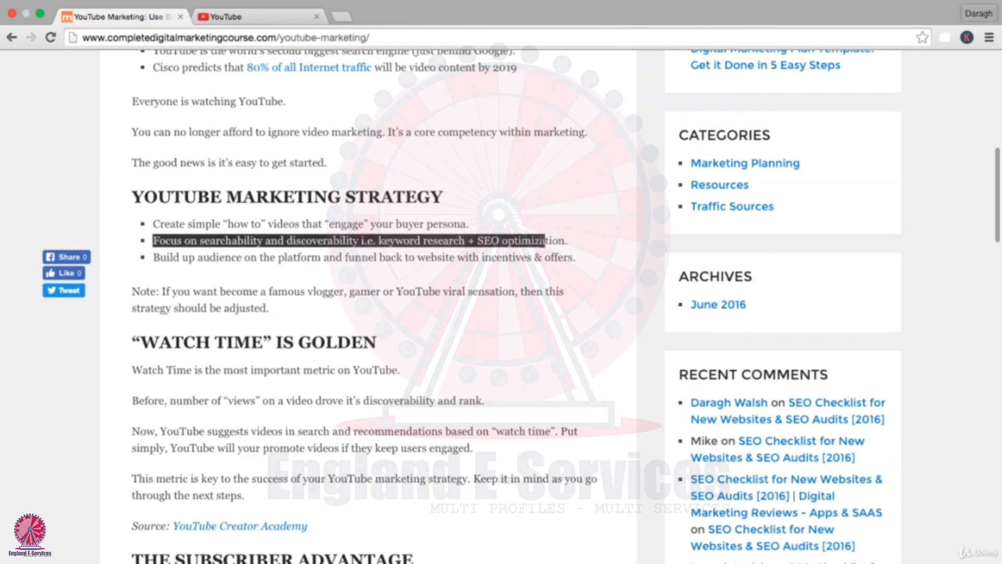
{"action": "left_click", "coordinate": [545, 241]}
{"action": "left_click_drag", "start_coordinate": [379, 241], "coordinate": [471, 238]}
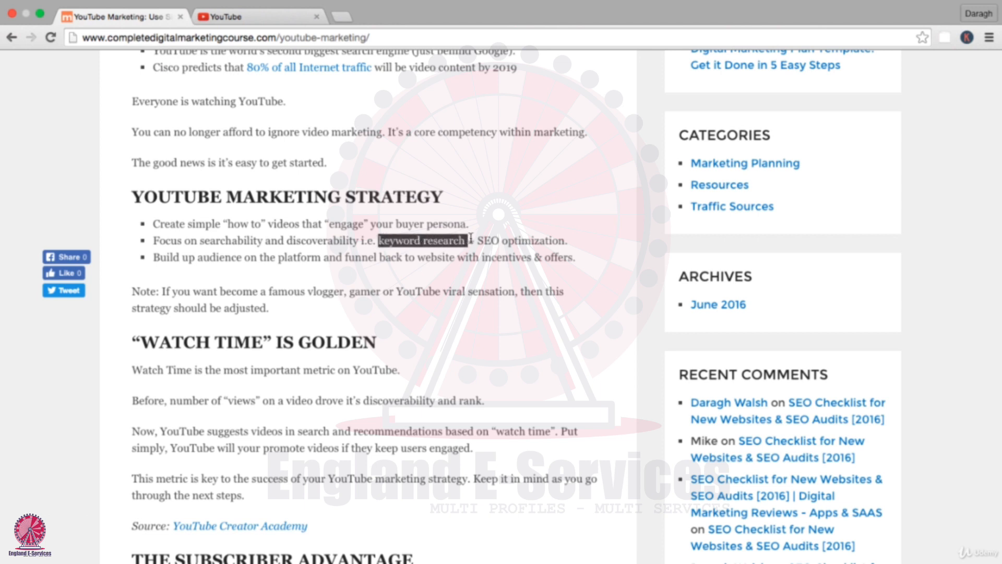
Review the autocomplete tip under YouTube Keyword Research on the course page, highlighting the advice to use private browsing
{"action": "left_click", "coordinate": [240, 21]}
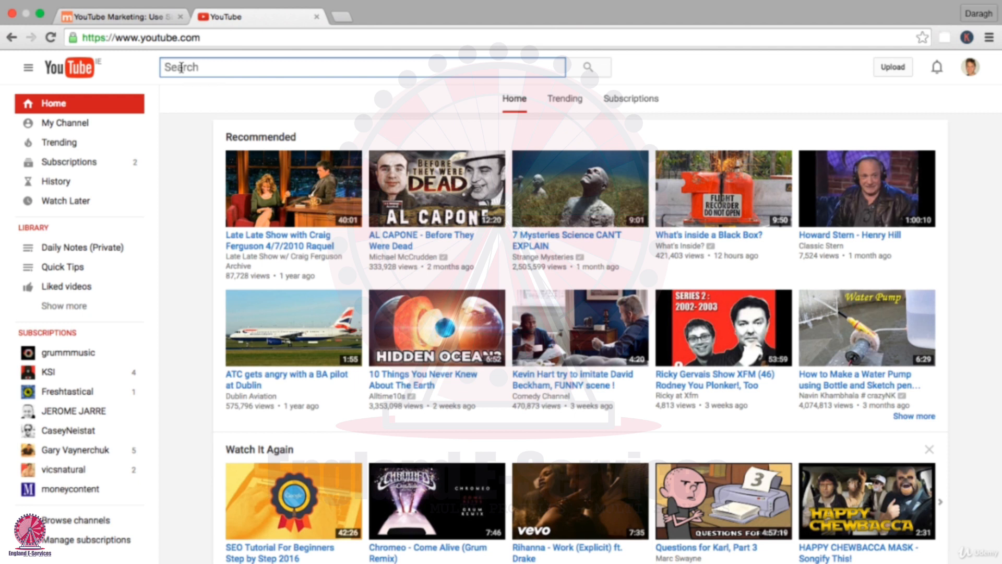
{"action": "left_click", "coordinate": [138, 18]}
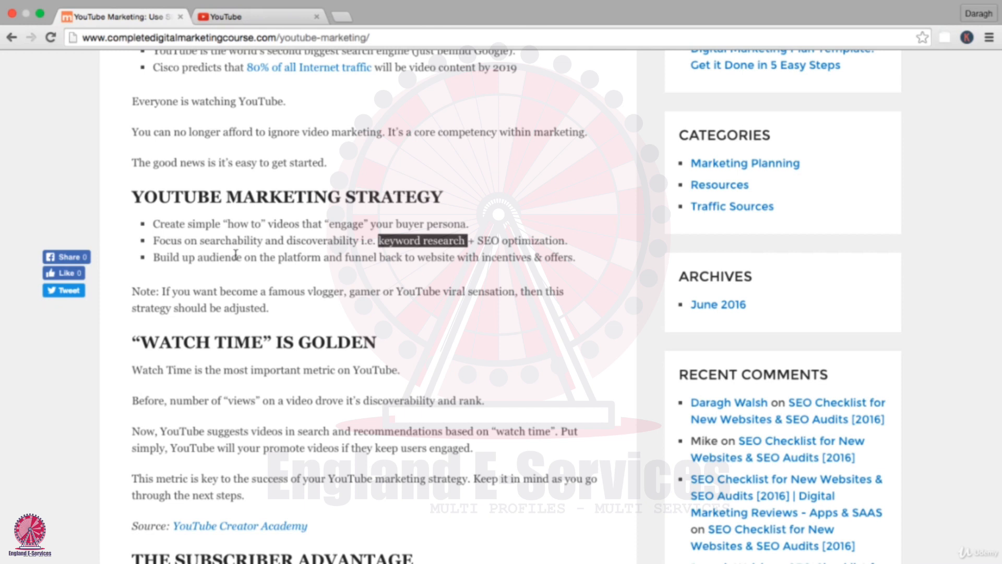
{"action": "scroll", "coordinate": [236, 255], "scroll_direction": "down", "scroll_amount": 20}
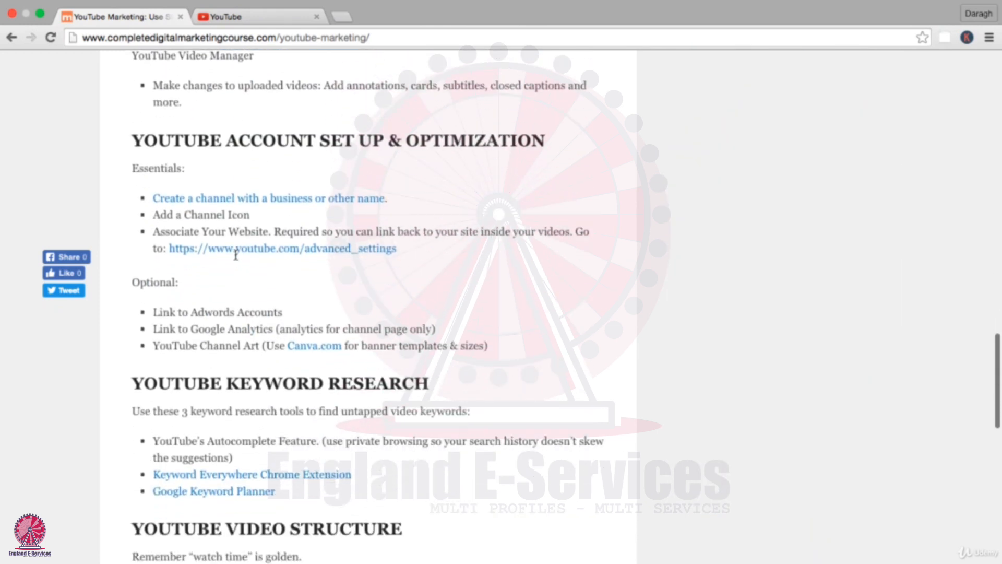
{"action": "scroll", "coordinate": [236, 255], "scroll_direction": "down", "scroll_amount": 3}
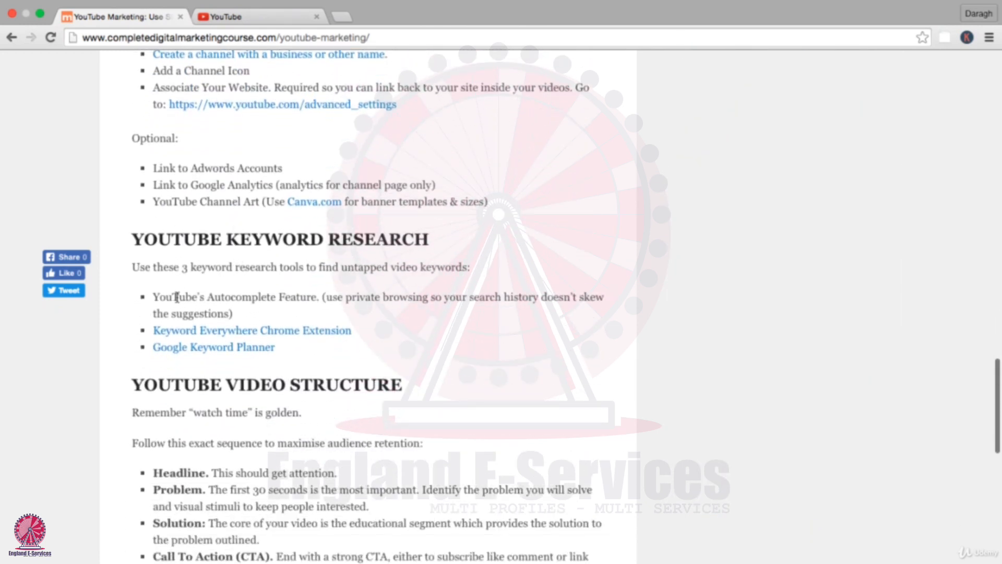
{"action": "left_click_drag", "start_coordinate": [156, 297], "coordinate": [441, 298]}
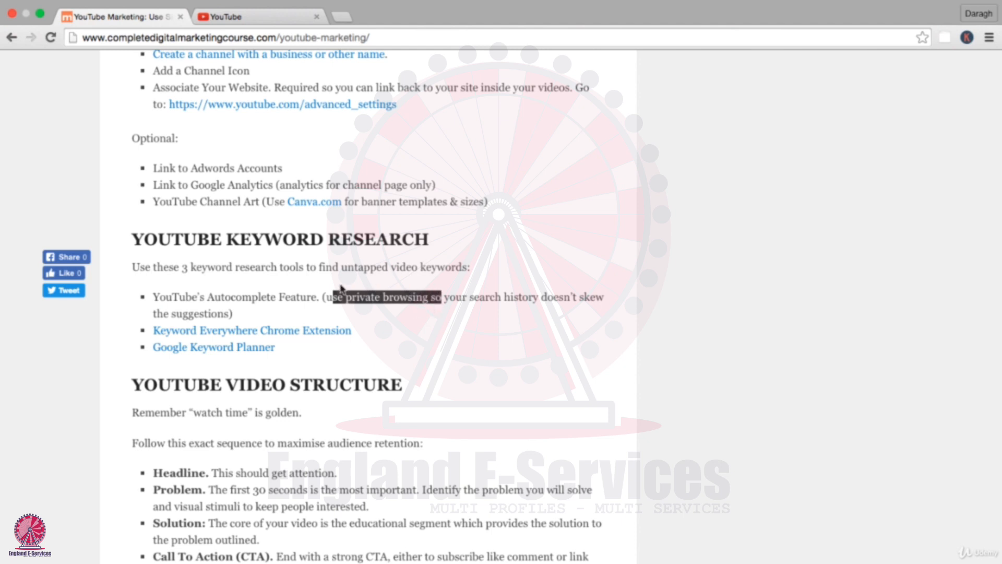
{"action": "left_click", "coordinate": [307, 293]}
Look up YouTube's search suggestions for "how to" and "how to increase" without running the search
{"action": "left_click", "coordinate": [226, 20]}
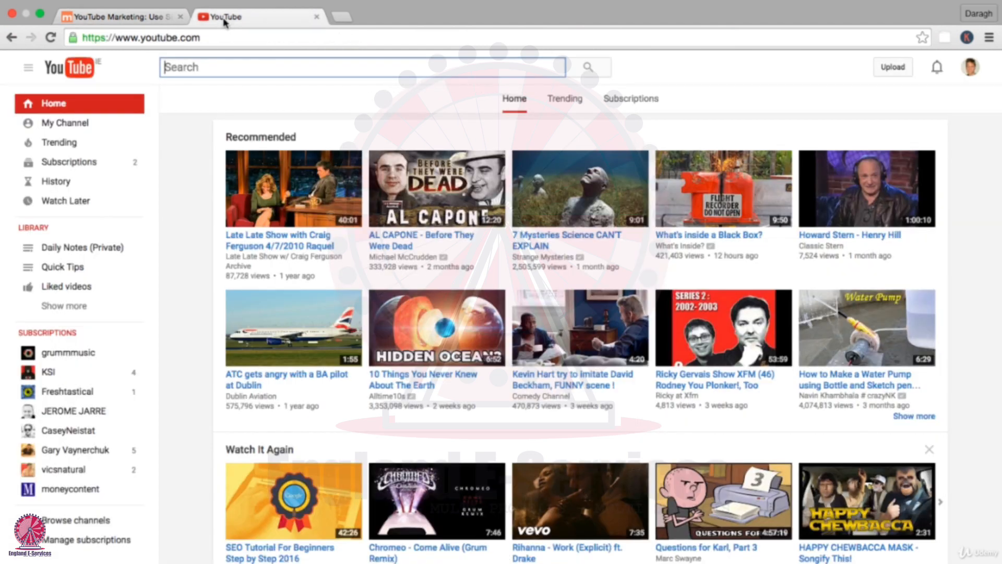
{"action": "left_click", "coordinate": [249, 71]}
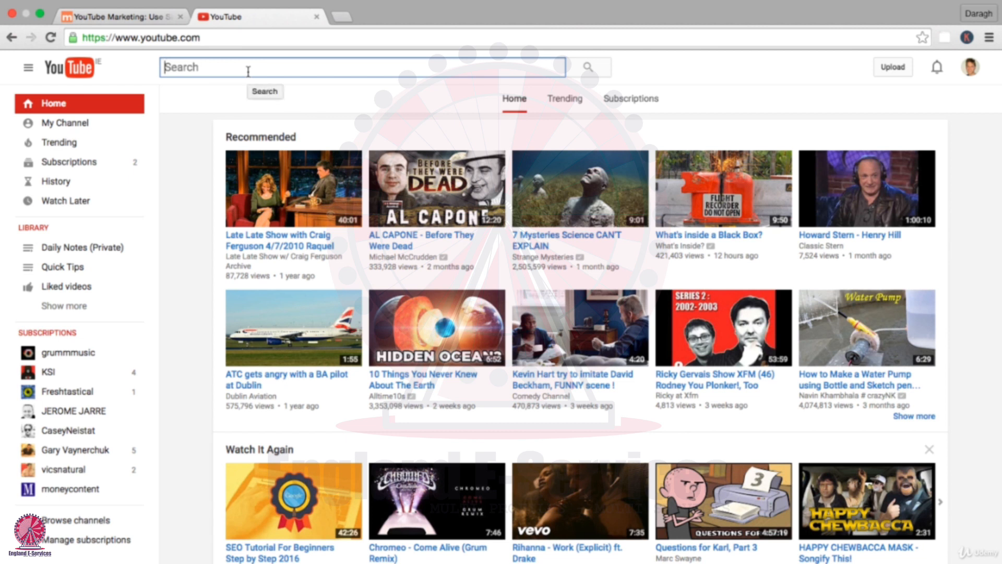
{"action": "type", "text": "how to"}
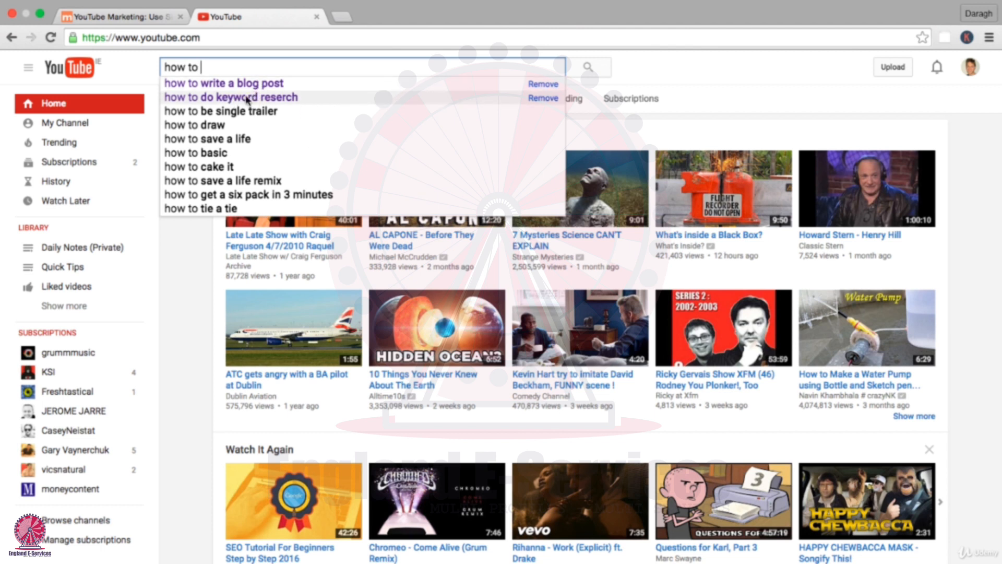
{"action": "type", "text": "increase"}
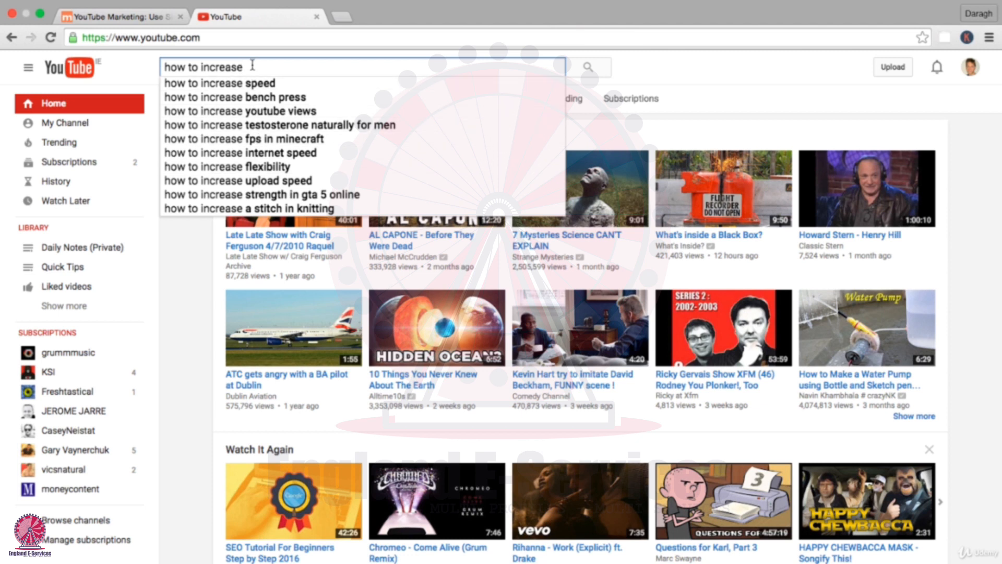
Change the query's verb to look up YouTube's suggestions for "how to stop" and "how to grow"
{"action": "left_click_drag", "start_coordinate": [252, 65], "coordinate": [204, 63]}
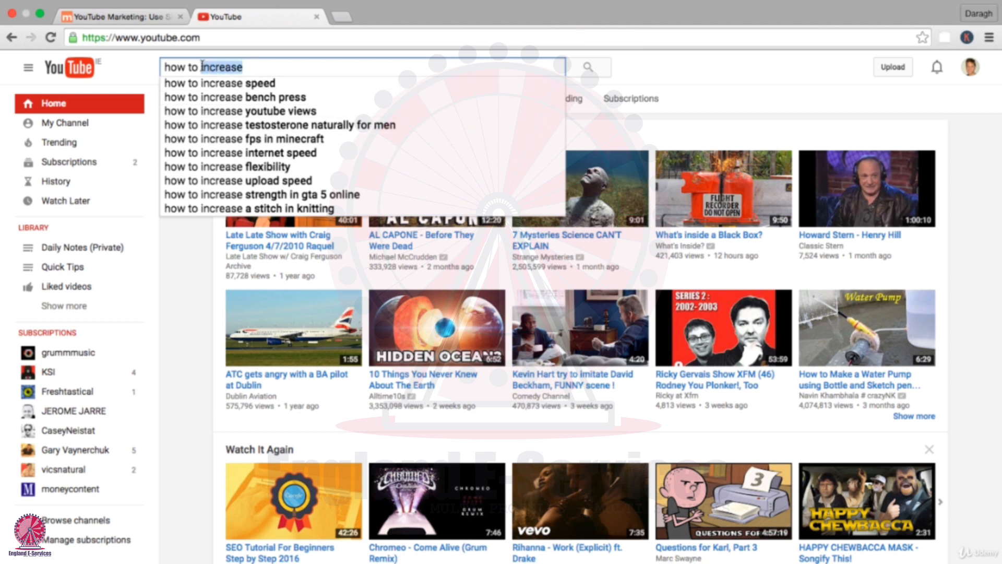
{"action": "key", "text": "BackSpace"}
{"action": "type", "text": "stop"}
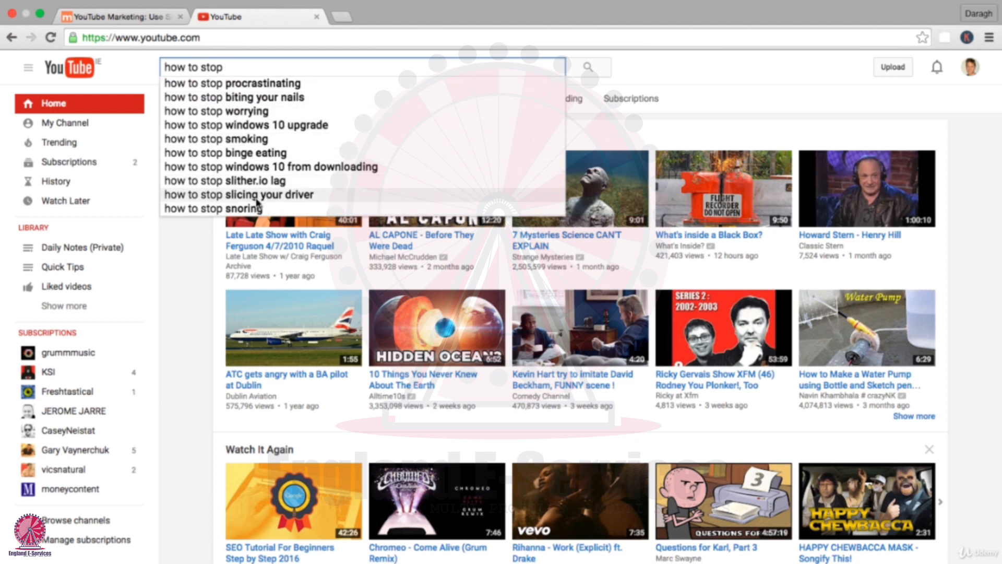
{"action": "left_click_drag", "start_coordinate": [227, 66], "coordinate": [203, 67]}
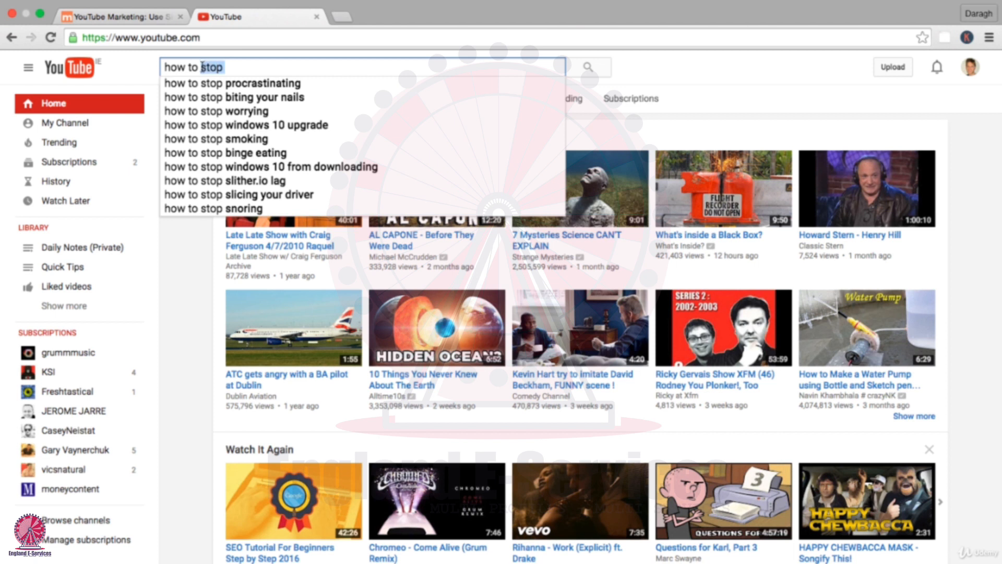
{"action": "type", "text": "grow"}
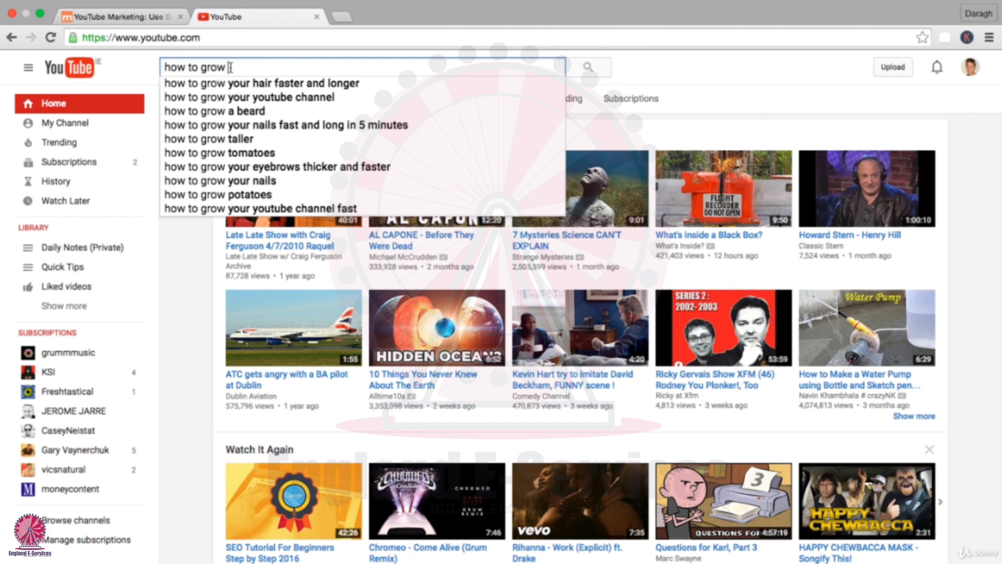
Replace the query to look up YouTube's suggestions for "seo" and for "google anal"
{"action": "left_click_drag", "start_coordinate": [230, 67], "coordinate": [161, 67]}
{"action": "type", "text": "seo"}
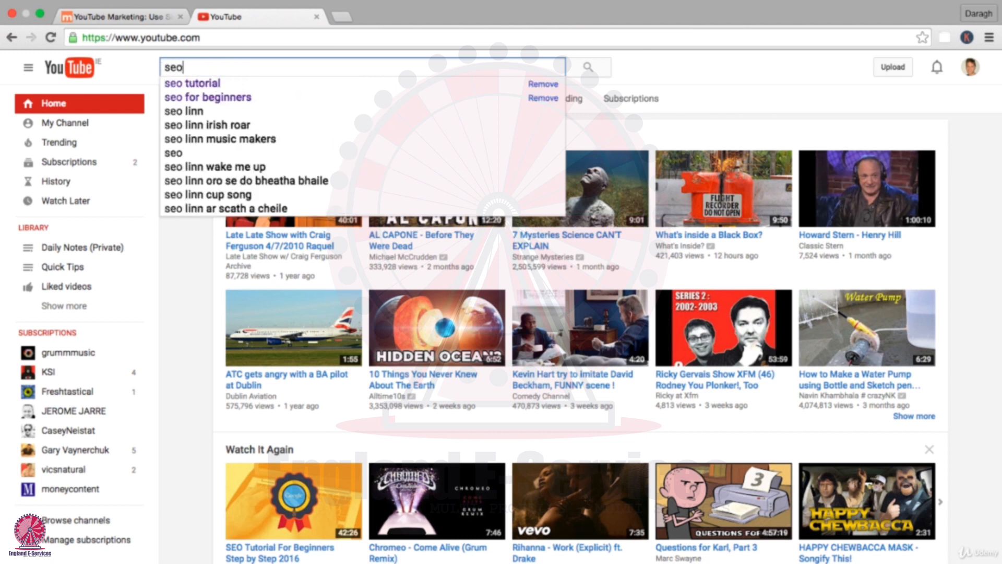
{"action": "double_click", "coordinate": [173, 66]}
{"action": "type", "text": "google anal"}
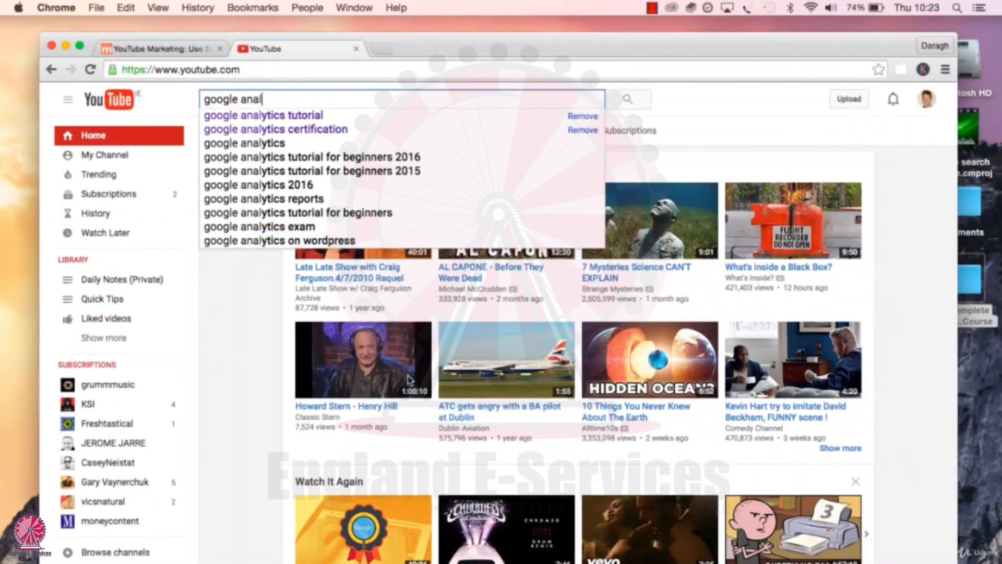
Open a new incognito window and load youtube.com in it
{"action": "right_click", "coordinate": [108, 563]}
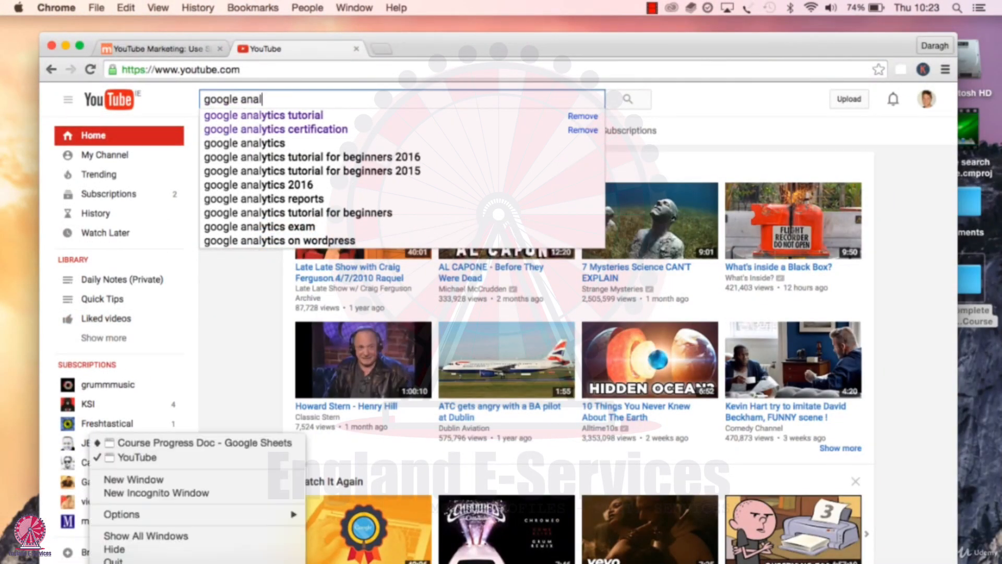
{"action": "left_click", "coordinate": [174, 496]}
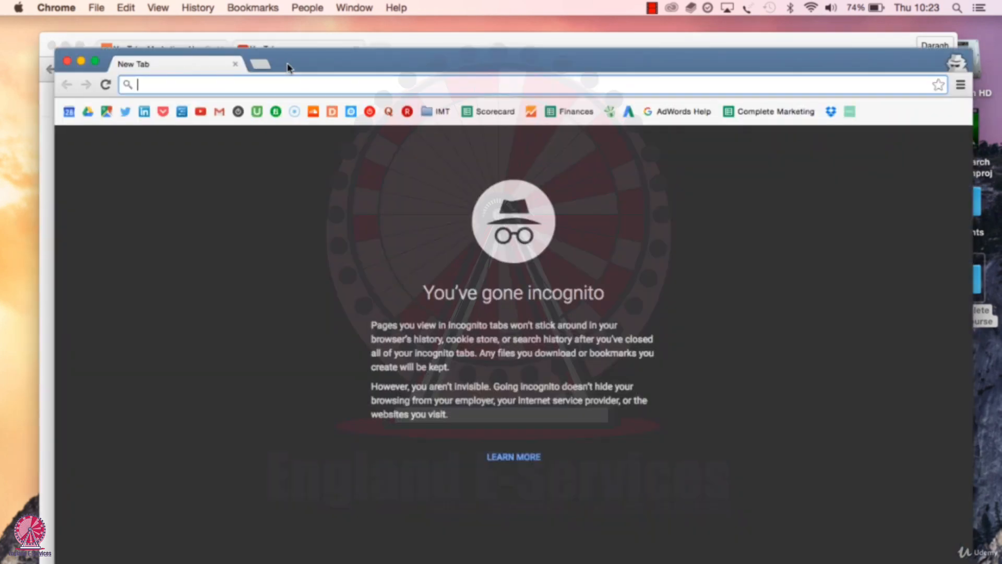
{"action": "type", "text": "youtube.com"}
{"action": "key", "text": "Return"}
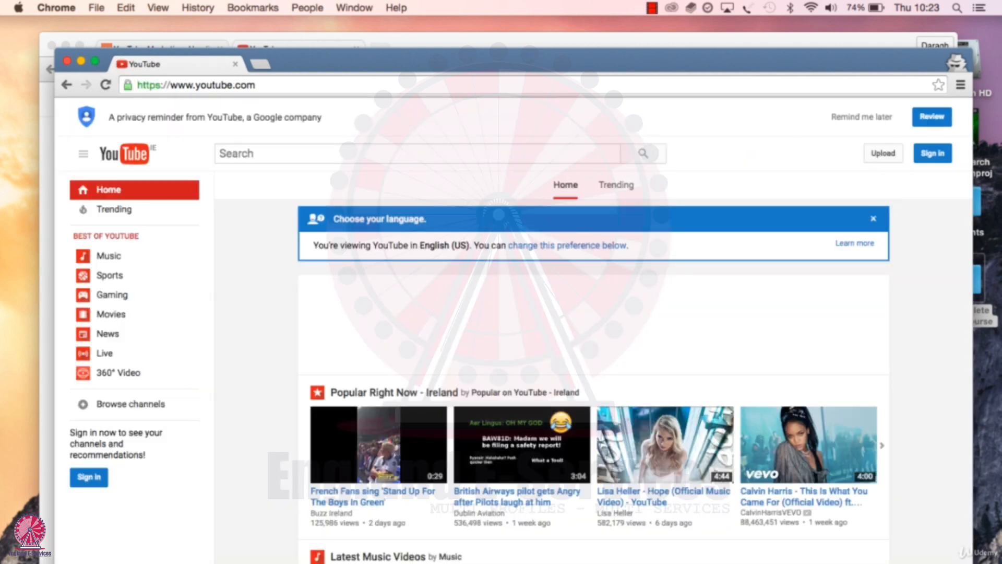
Look up the incognito YouTube suggestions for "google anal", and search for "wordpress"
{"action": "left_click", "coordinate": [283, 155]}
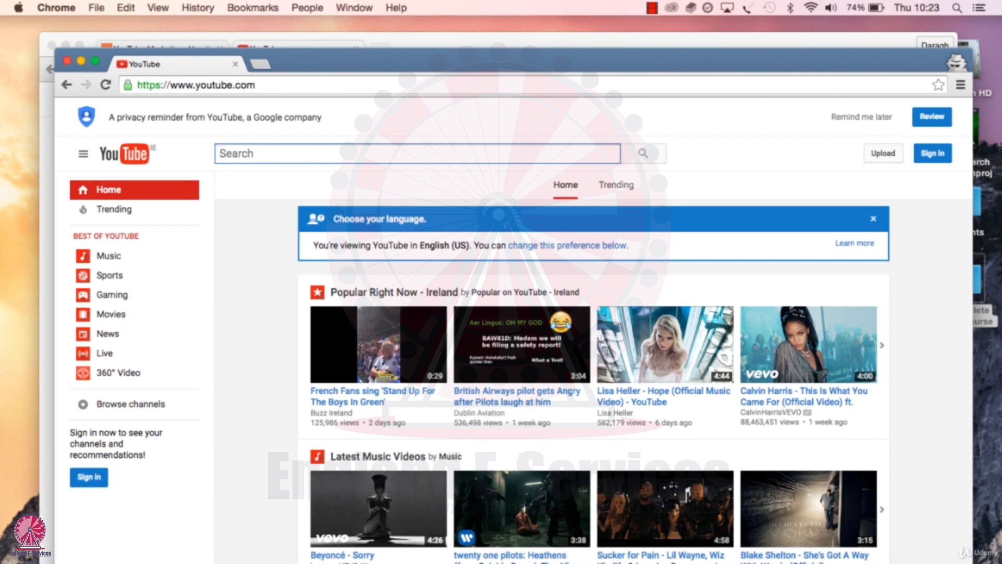
{"action": "type", "text": "google anal"}
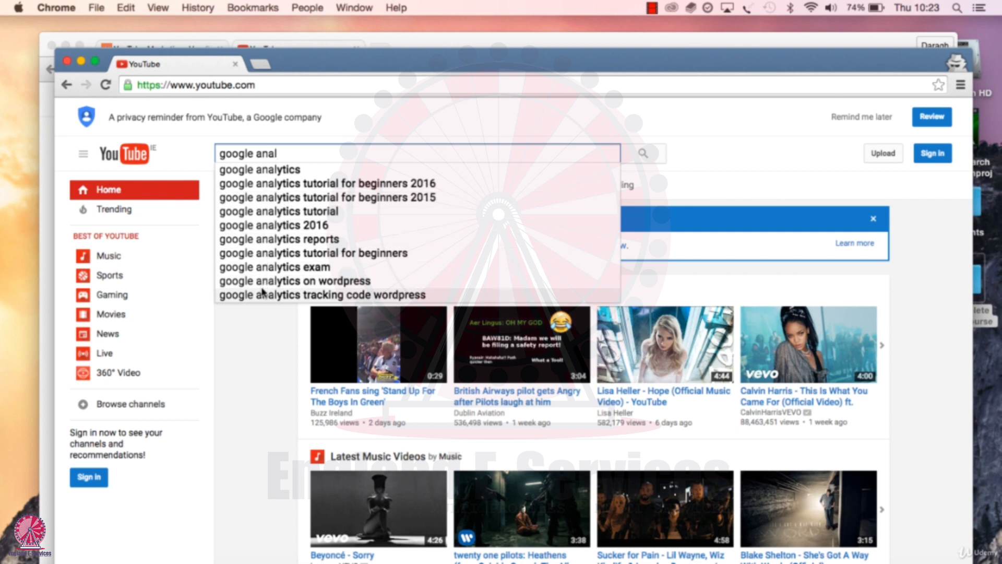
{"action": "left_click_drag", "start_coordinate": [279, 152], "coordinate": [220, 152]}
{"action": "type", "text": "wordpress"}
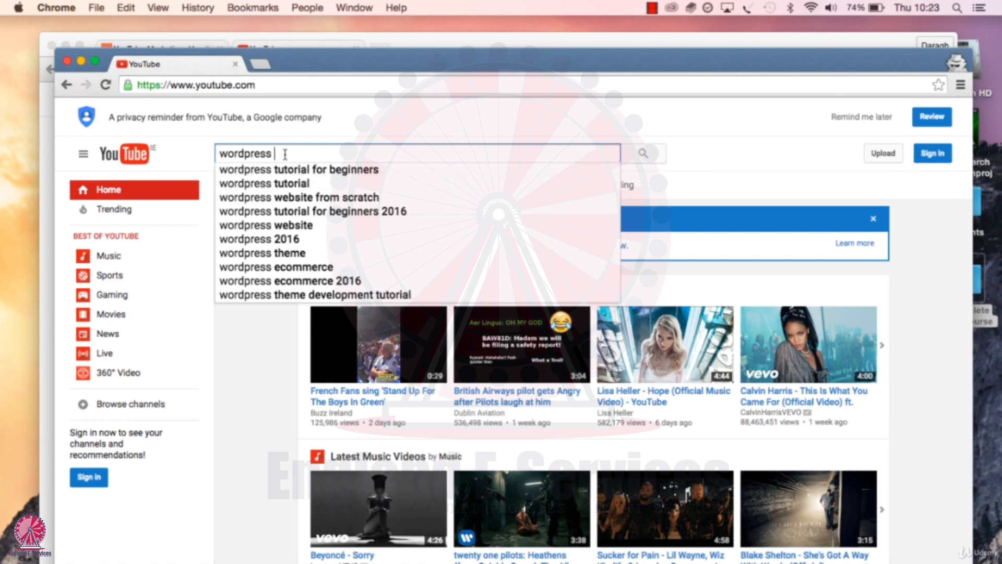
{"action": "left_click", "coordinate": [646, 154]}
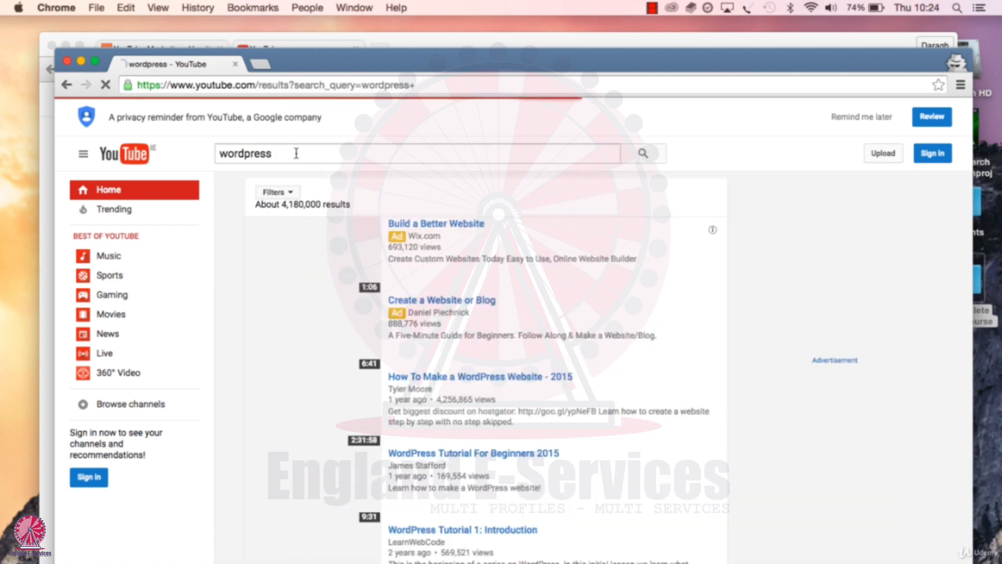
Replace the "wordpress" query with "seo" and extend it to "seo tut" to look up the incognito suggestions
{"action": "left_click", "coordinate": [273, 154]}
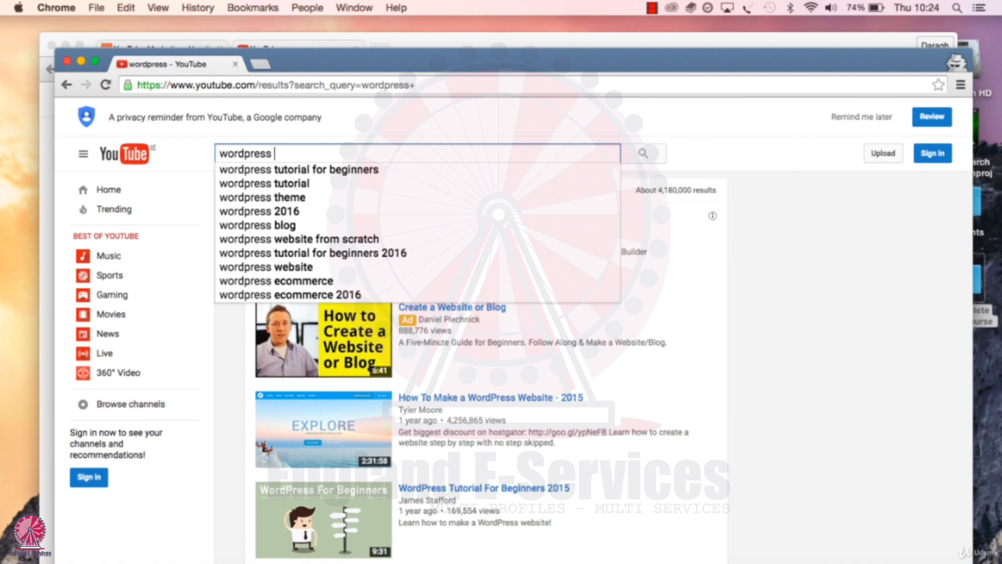
{"action": "left_click", "coordinate": [222, 155]}
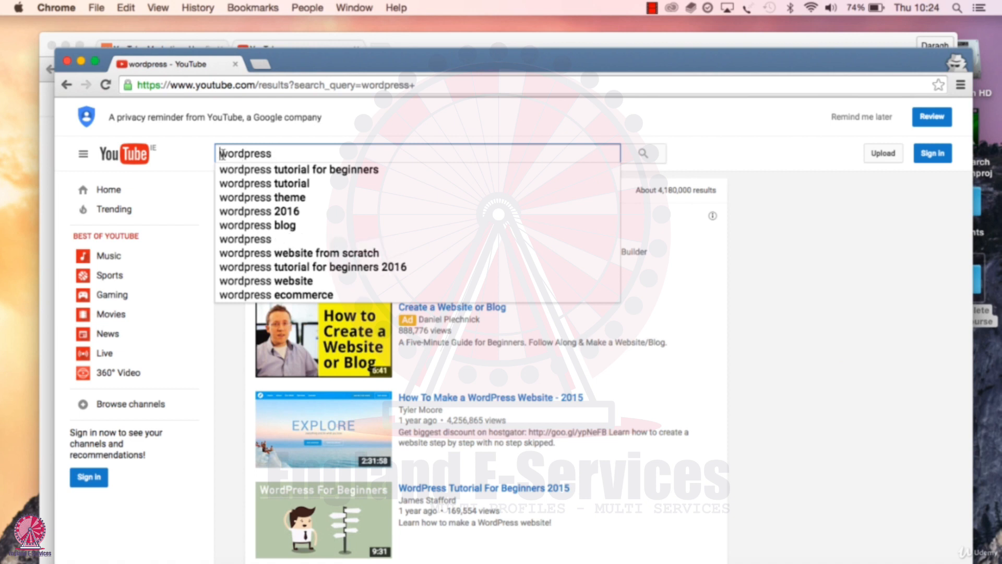
{"action": "key", "text": "BackSpace"}
{"action": "double_click", "coordinate": [235, 151]}
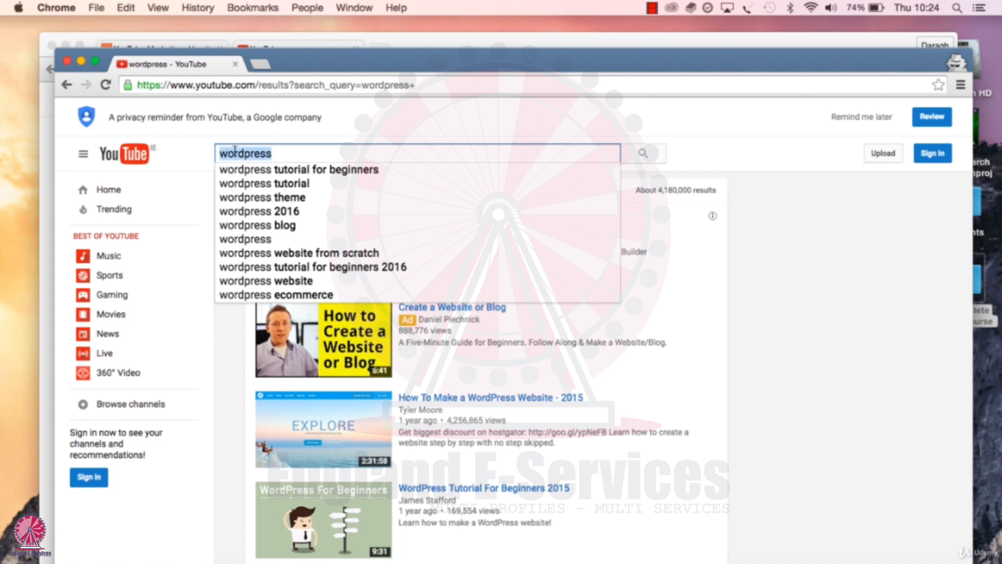
{"action": "type", "text": "seo"}
{"action": "left_click", "coordinate": [217, 154]}
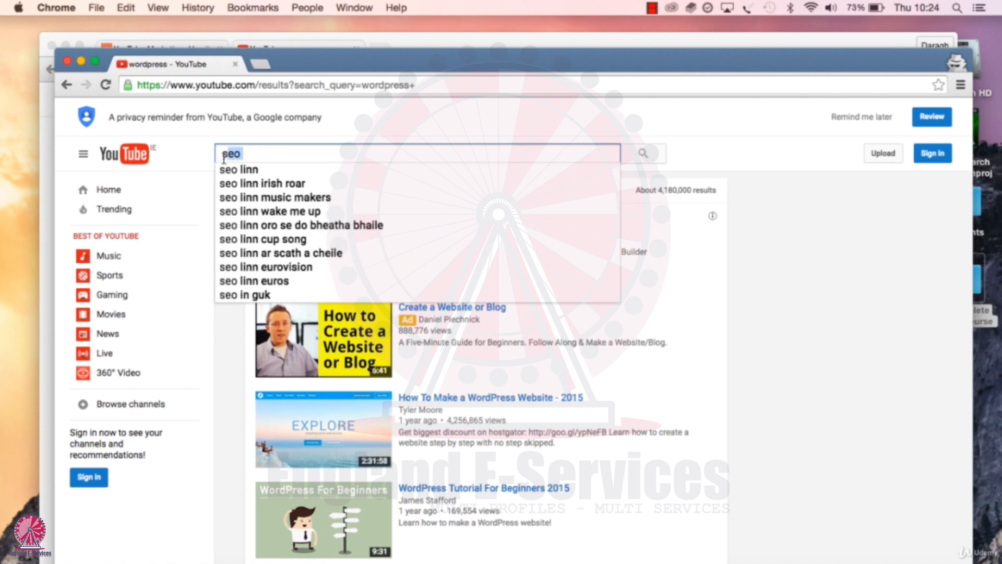
{"action": "key", "text": "BackSpace"}
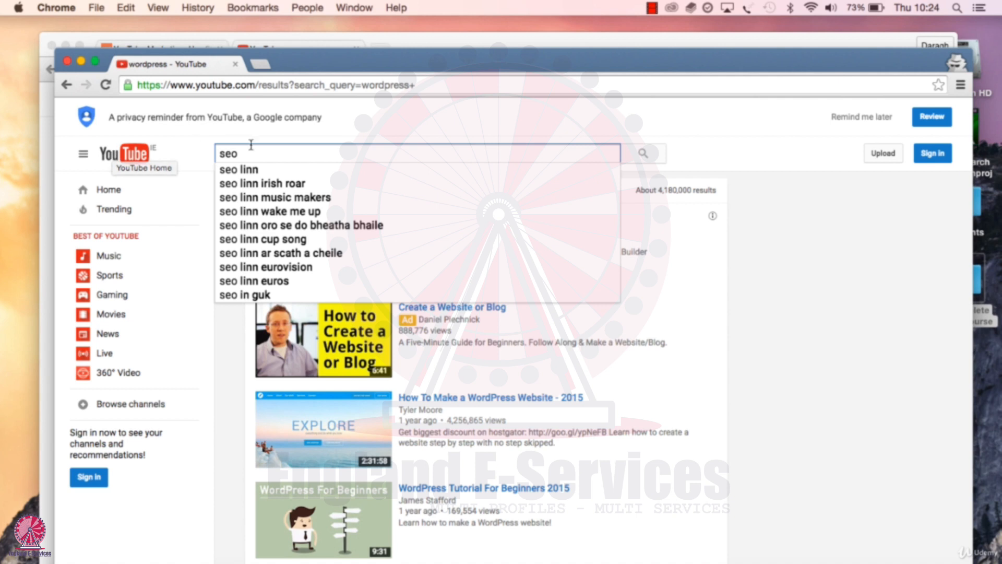
{"action": "type", "text": "tut"}
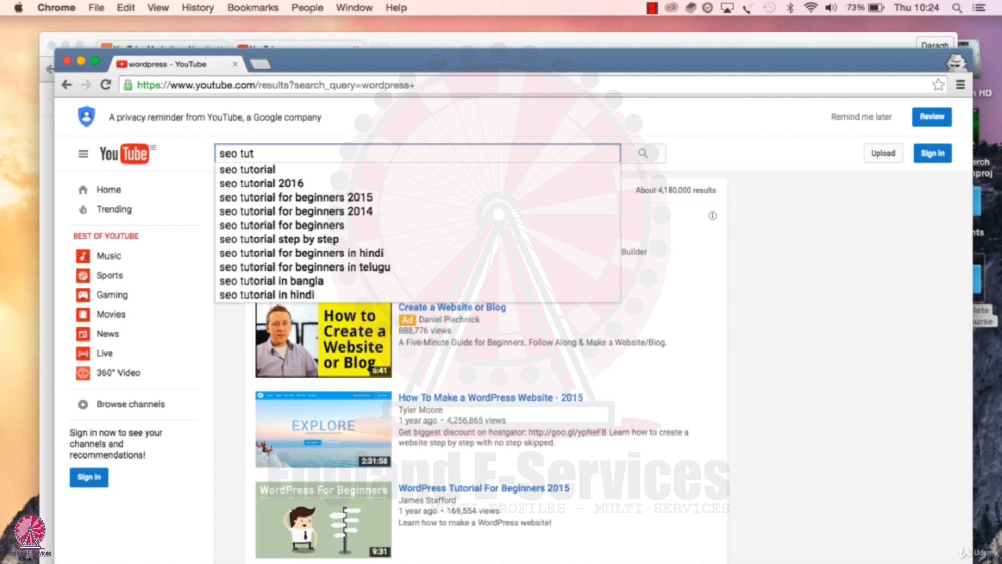
Narrow the incognito YouTube search through the suggestions "seo tutorial", "seo tutorial for beginners" and "seo tutorial for beginners step by step"
{"action": "left_click", "coordinate": [247, 170]}
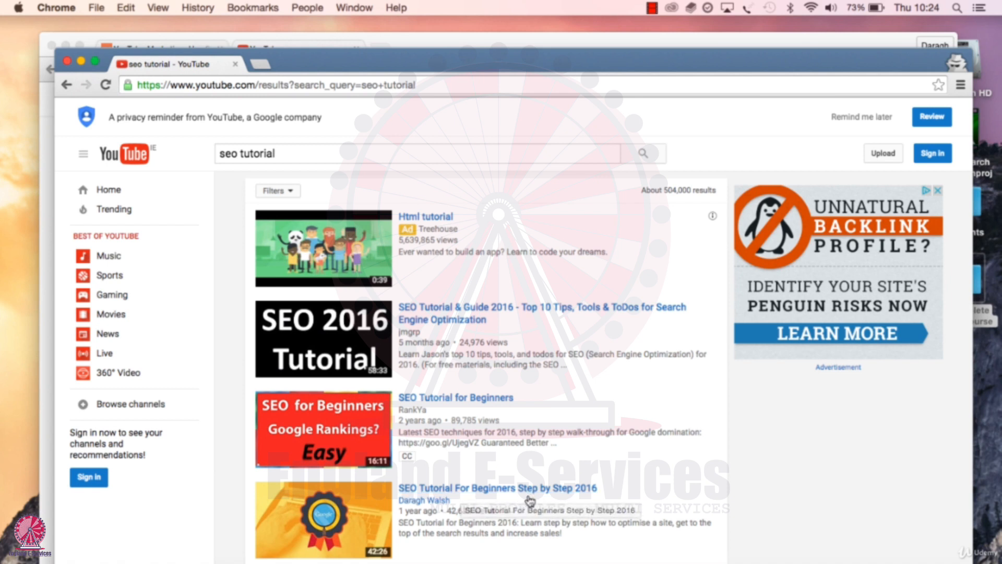
{"action": "left_click", "coordinate": [297, 158]}
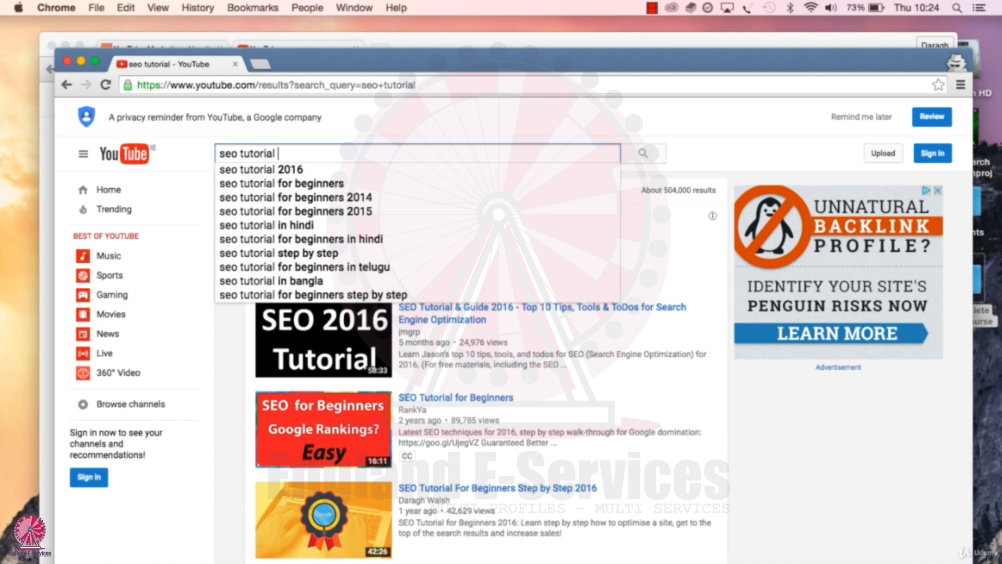
{"action": "left_click", "coordinate": [291, 184]}
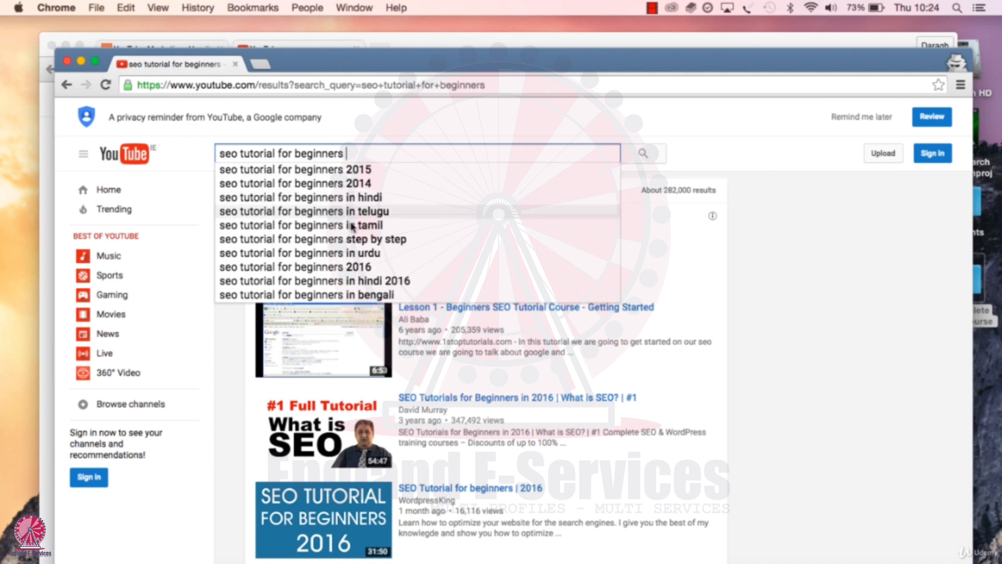
{"action": "left_click", "coordinate": [352, 239]}
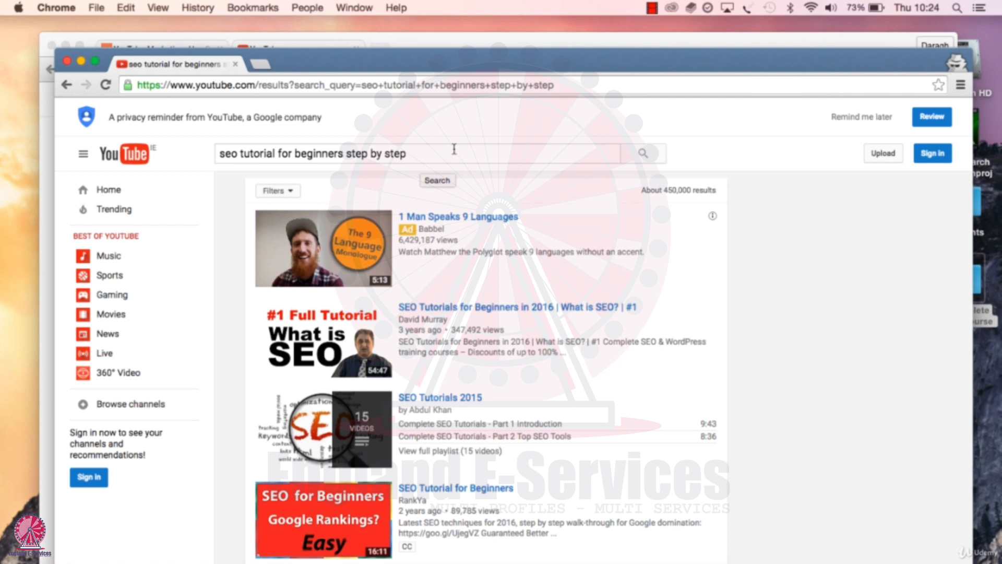
Examine the view count of the video "SEO Tutorial For Beginners Step by Step 2016", opening the video briefly and returning to the results
{"action": "scroll", "coordinate": [450, 226], "scroll_direction": "down", "scroll_amount": 2}
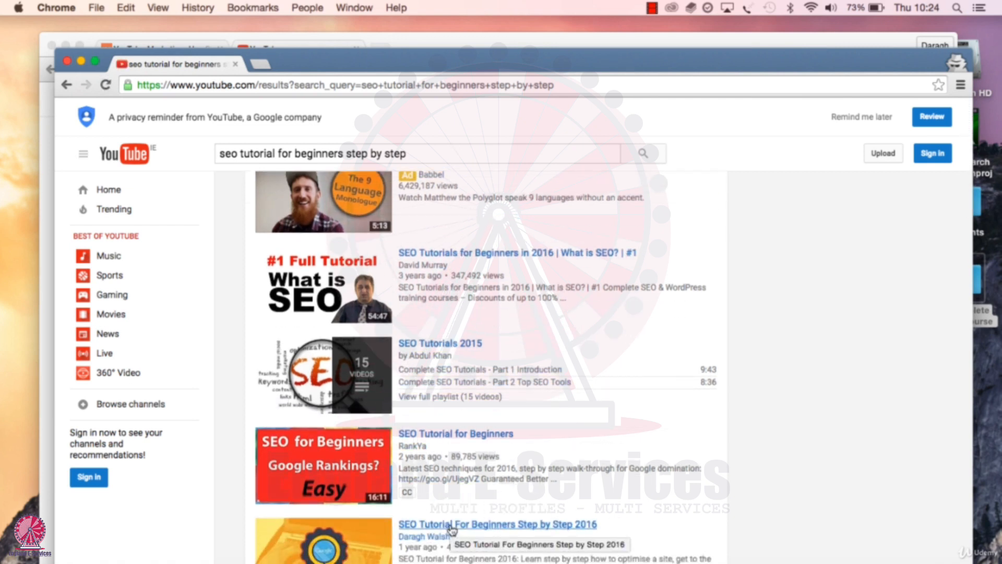
{"action": "scroll", "coordinate": [452, 530], "scroll_direction": "down", "scroll_amount": 1}
{"action": "left_click_drag", "start_coordinate": [446, 537], "coordinate": [474, 539]}
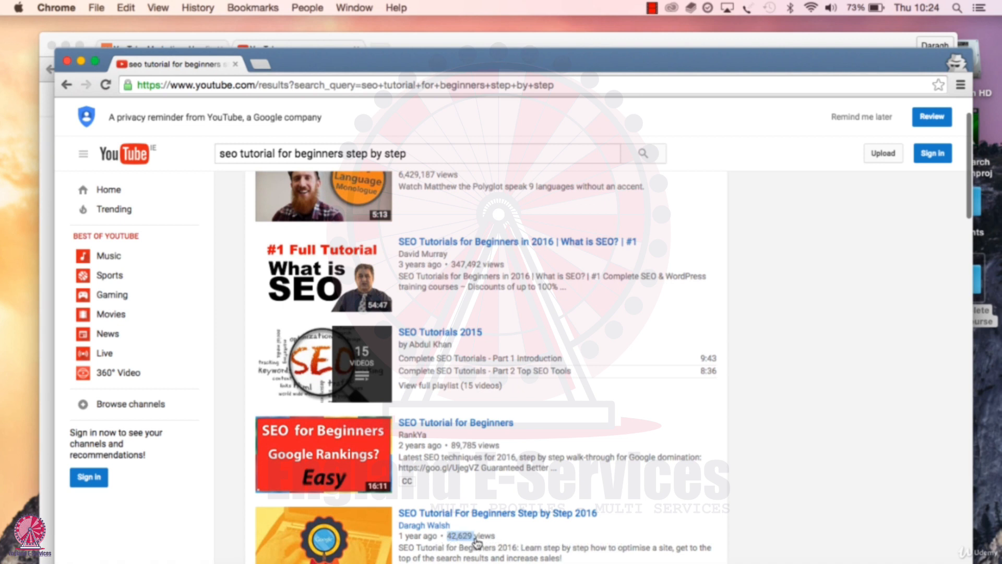
{"action": "left_click", "coordinate": [471, 543]}
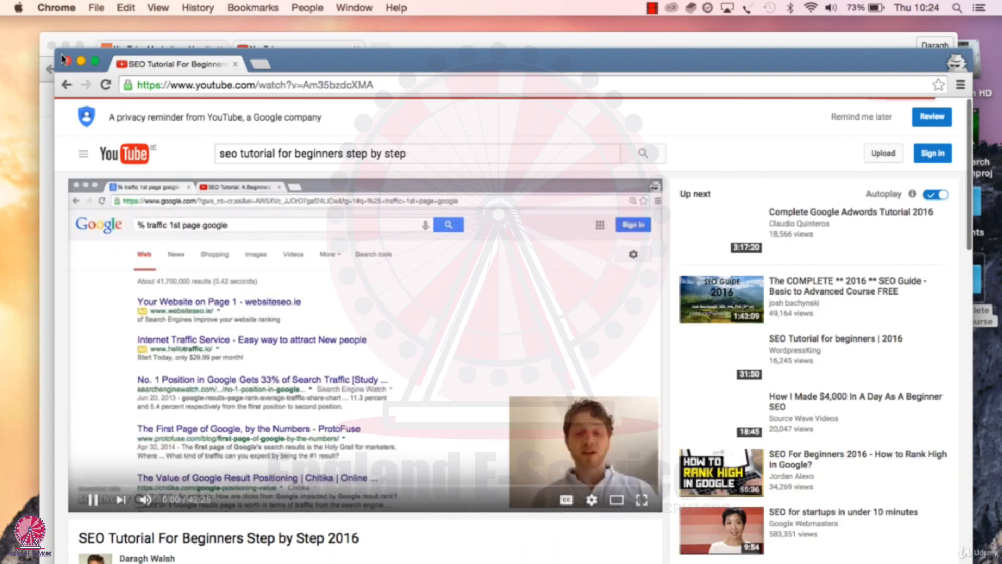
{"action": "left_click", "coordinate": [66, 86]}
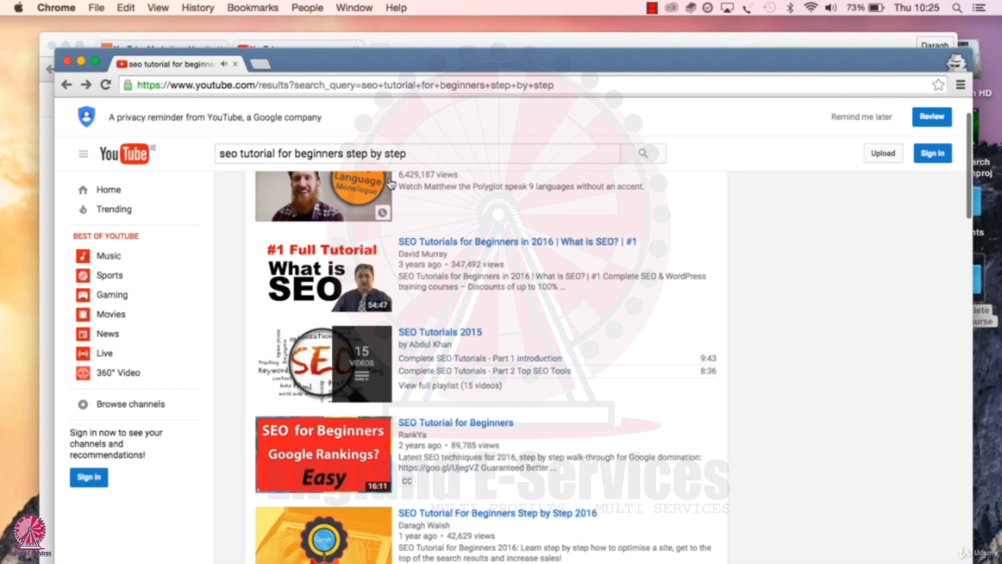
Cut "step by step" from the incognito query, and review the private browsing advice on the YouTube marketing page in the regular window
{"action": "left_click_drag", "start_coordinate": [406, 153], "coordinate": [346, 155]}
{"action": "key", "text": "BackSpace"}
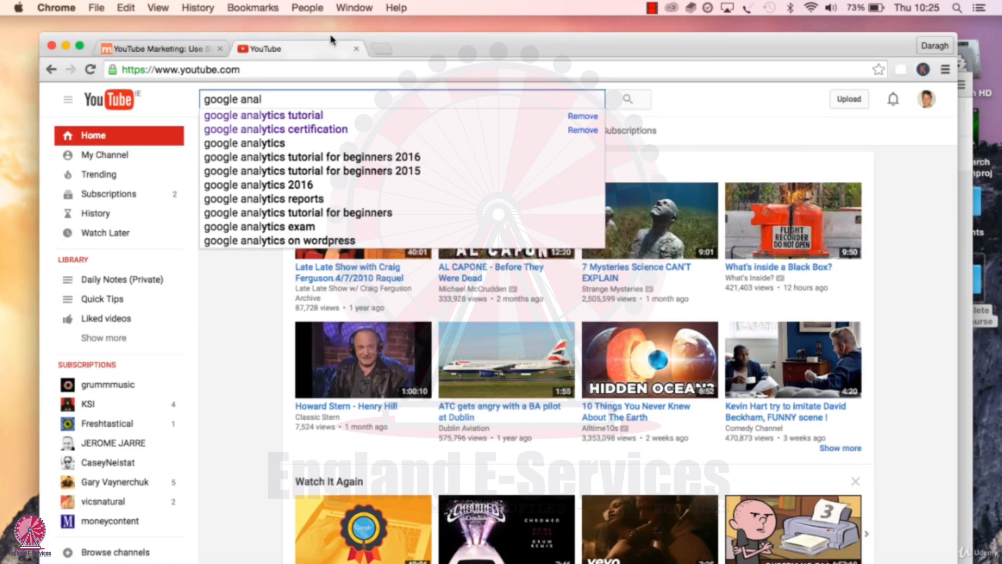
{"action": "left_click", "coordinate": [175, 48]}
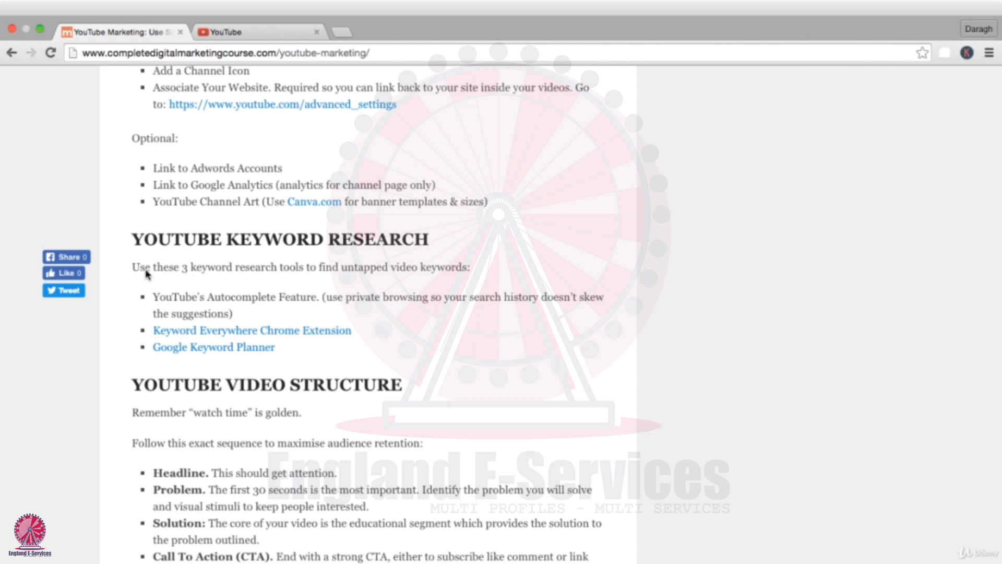
{"action": "left_click_drag", "start_coordinate": [153, 299], "coordinate": [556, 312]}
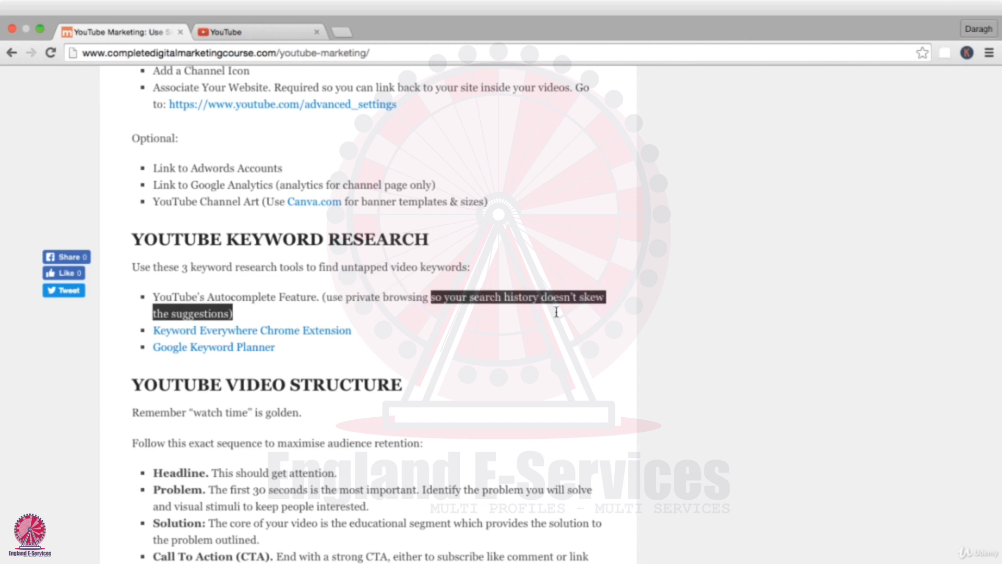
{"action": "left_click", "coordinate": [291, 316]}
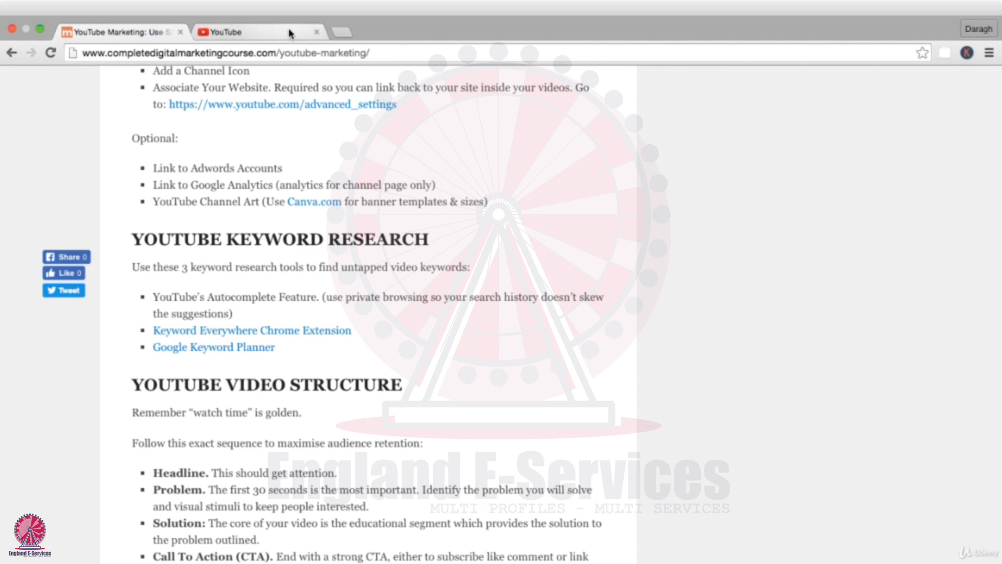
Open google.com in a new tab, search for "seo tutorial", and examine the keyword's search volume and CPC
{"action": "left_click", "coordinate": [342, 32]}
{"action": "type", "text": "google.com"}
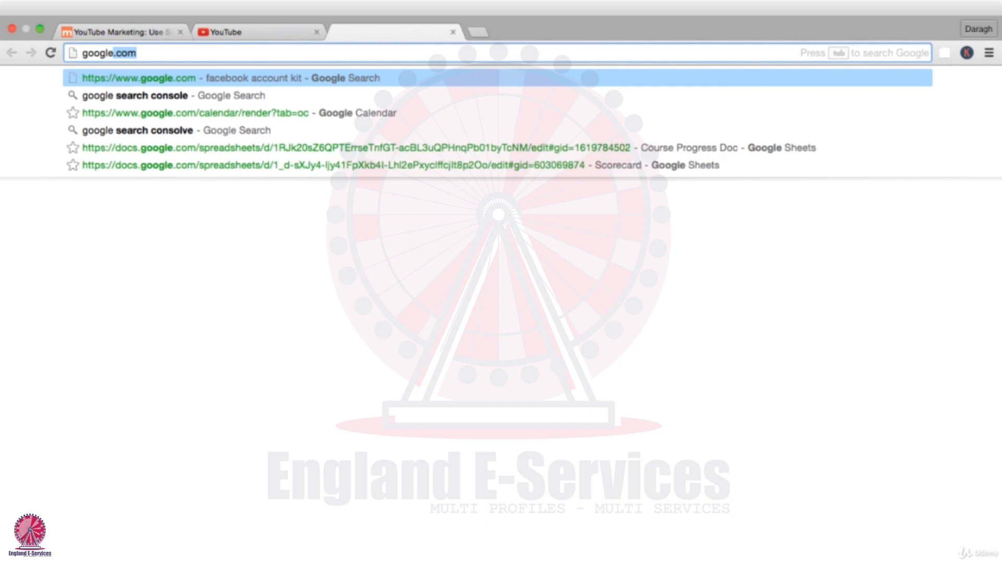
{"action": "key", "text": "Return"}
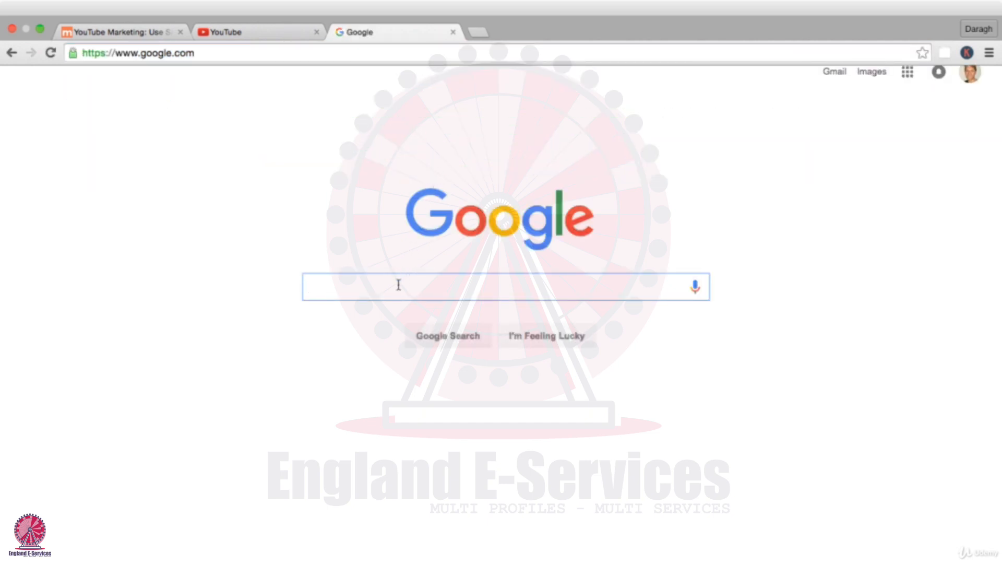
{"action": "type", "text": "seo"}
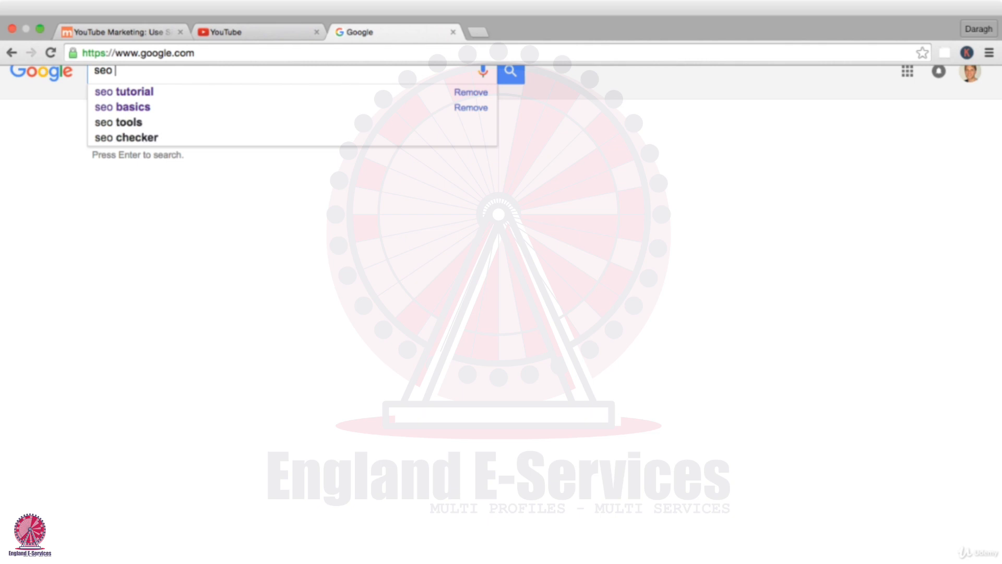
{"action": "left_click", "coordinate": [179, 91]}
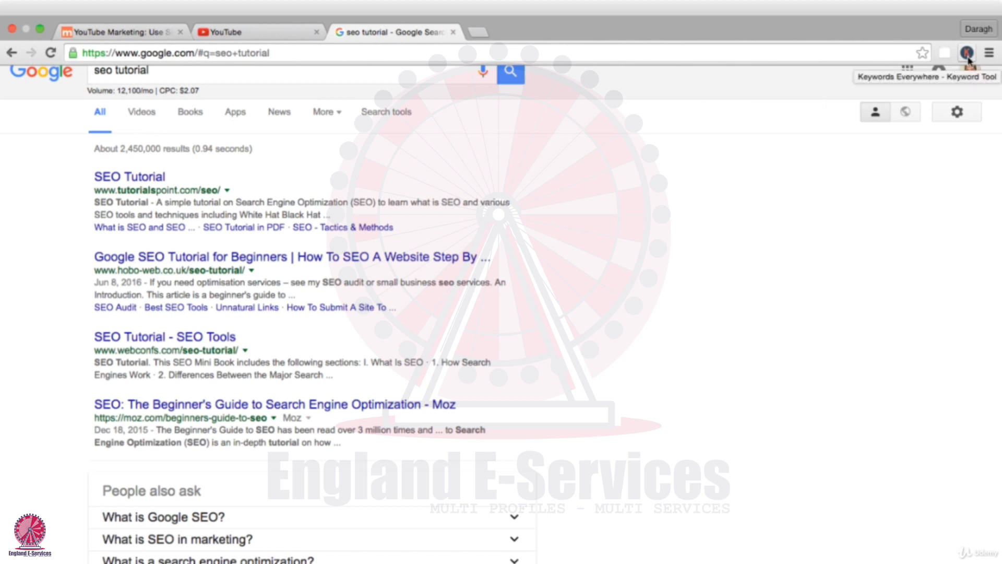
{"action": "left_click_drag", "start_coordinate": [88, 92], "coordinate": [204, 88]}
{"action": "left_click", "coordinate": [204, 88]}
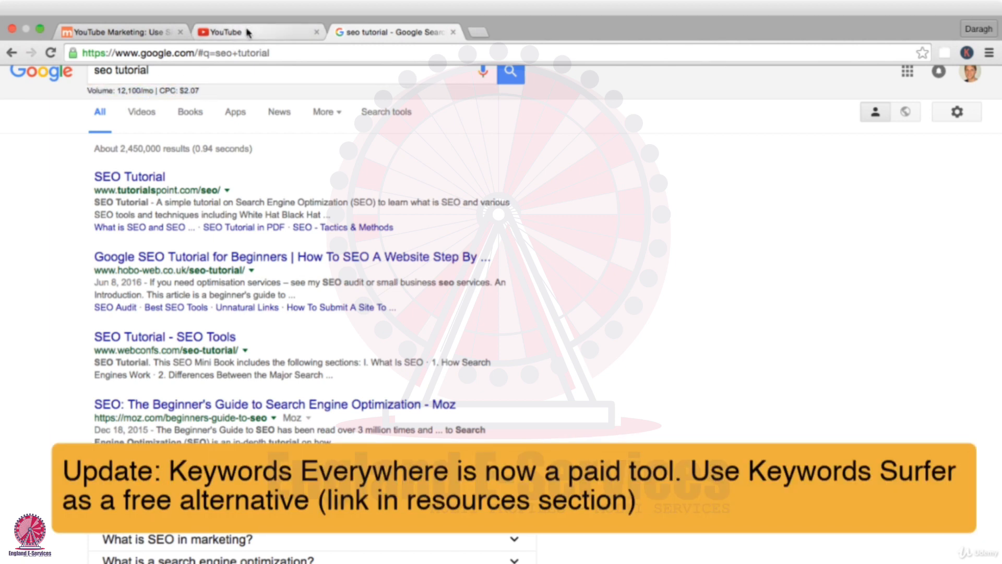
View the Keyword Everywhere Chrome Extension page linked from the course notes, close it, and return to the volume shown in the Google results
{"action": "left_click", "coordinate": [150, 33]}
{"action": "left_click", "coordinate": [216, 330]}
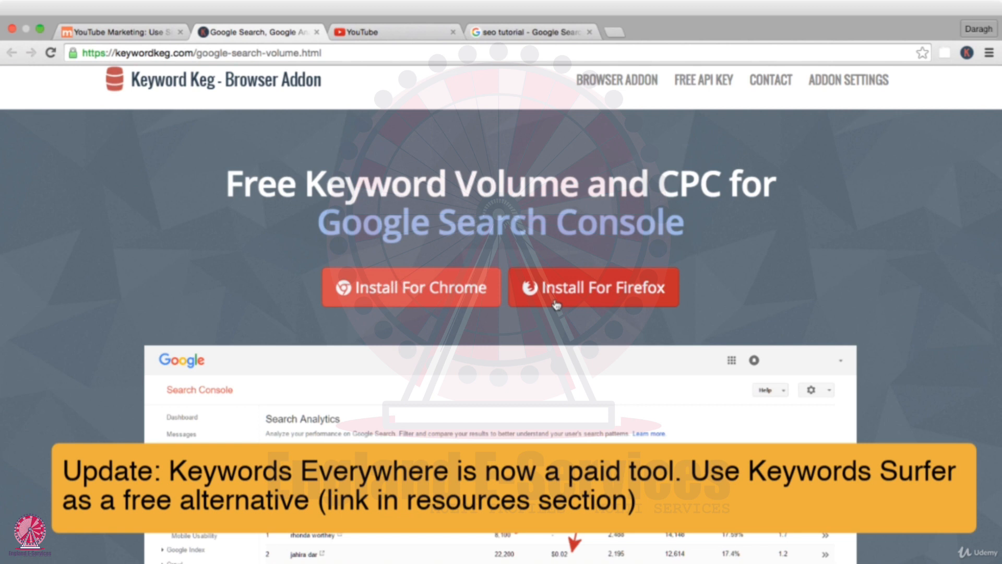
{"action": "left_click", "coordinate": [316, 32]}
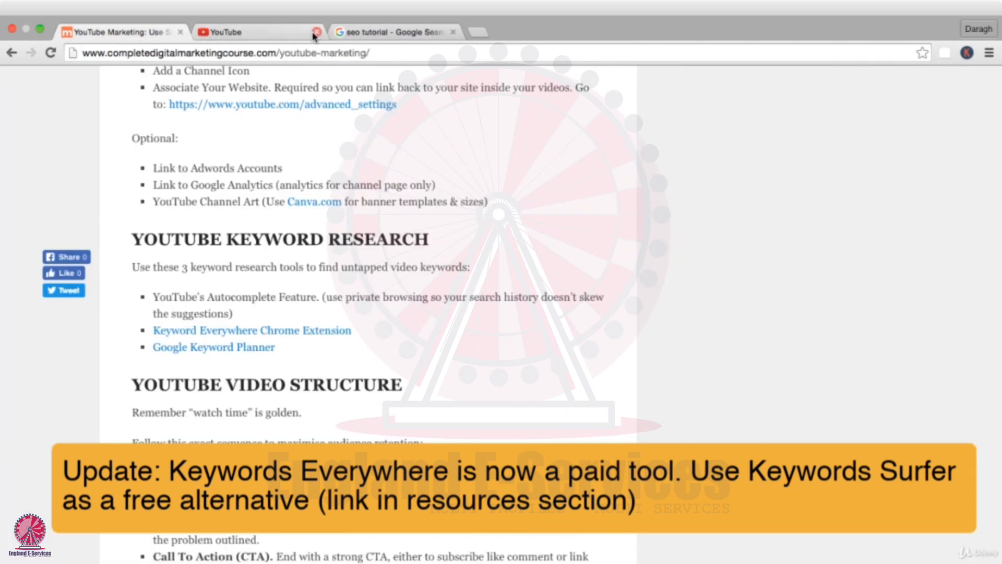
{"action": "left_click", "coordinate": [360, 33]}
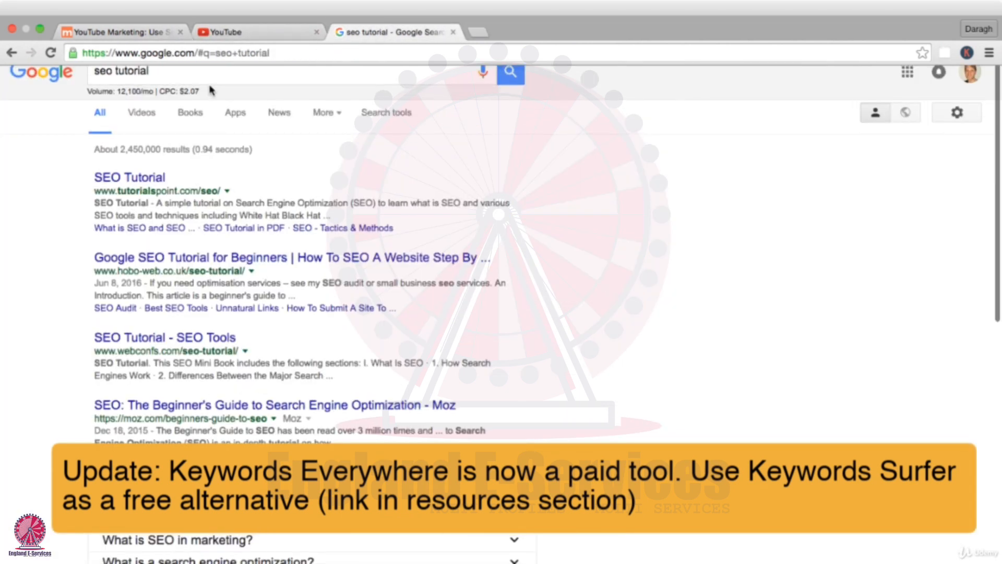
{"action": "left_click_drag", "start_coordinate": [87, 91], "coordinate": [152, 91]}
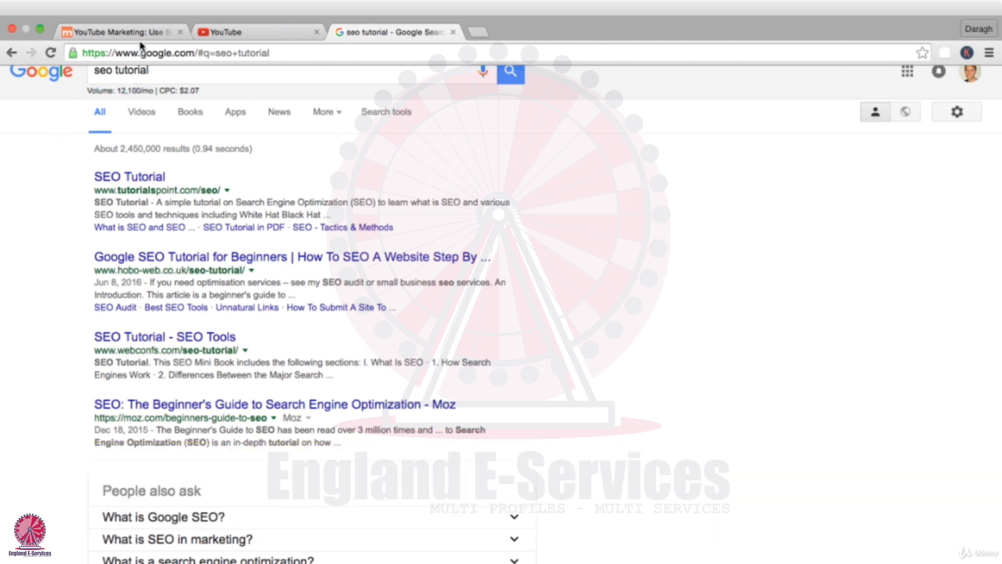
Search YouTube for "seo tutorial" and check that keyword's search volume in the Google results
{"action": "left_click", "coordinate": [207, 33]}
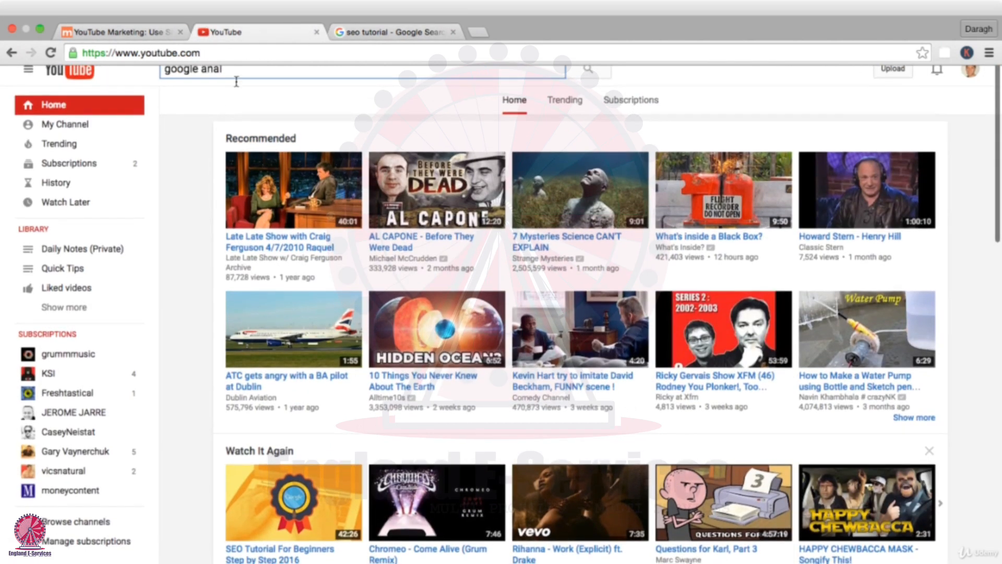
{"action": "left_click_drag", "start_coordinate": [236, 69], "coordinate": [163, 69]}
{"action": "type", "text": "seo"}
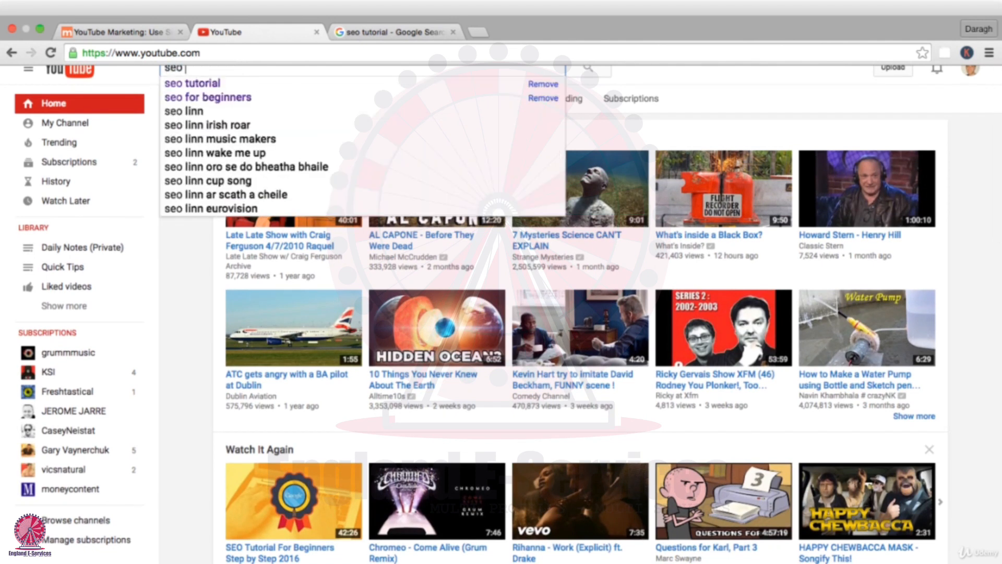
{"action": "left_click", "coordinate": [187, 86]}
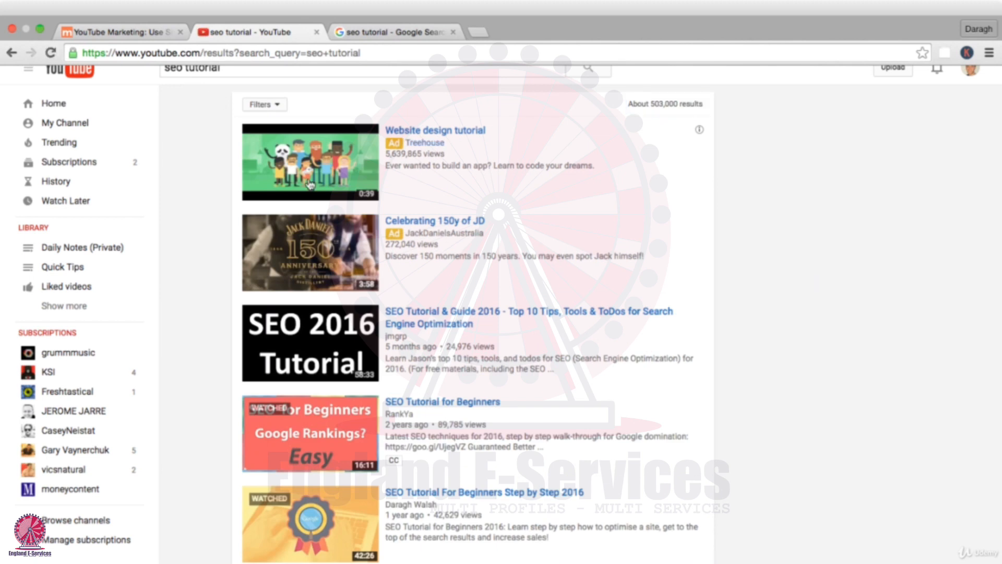
{"action": "left_click", "coordinate": [397, 31]}
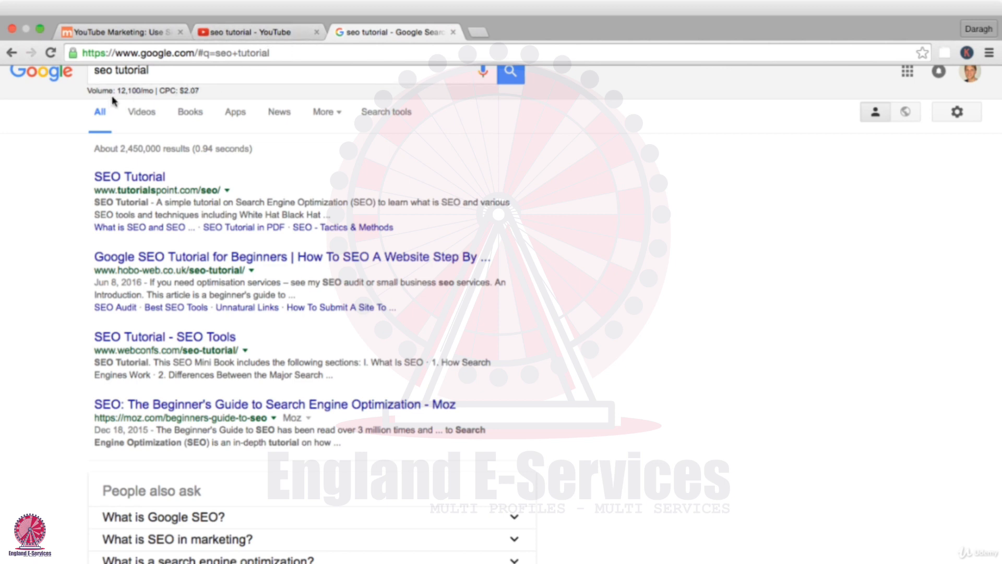
{"action": "left_click_drag", "start_coordinate": [120, 92], "coordinate": [174, 96]}
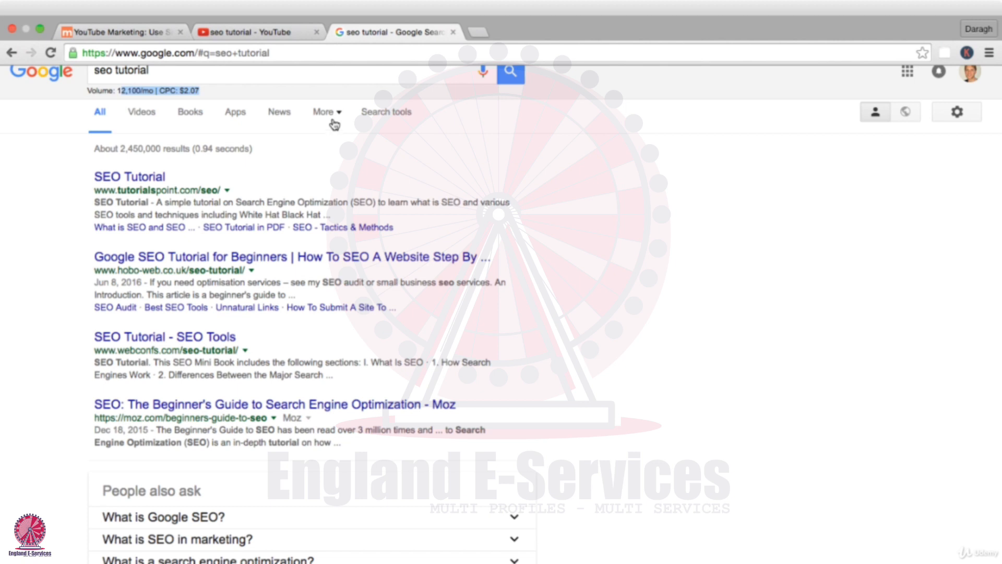
Search YouTube for the suggested phrase "seo tutorial for beginners" and copy the query text
{"action": "left_click", "coordinate": [256, 33]}
{"action": "left_click", "coordinate": [236, 69]}
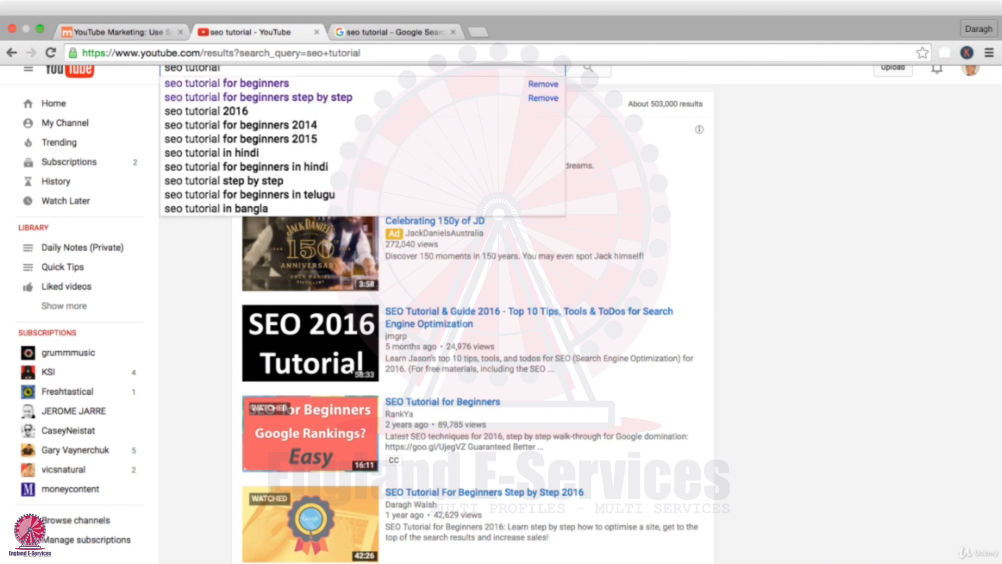
{"action": "left_click", "coordinate": [235, 85]}
{"action": "left_click_drag", "start_coordinate": [296, 70], "coordinate": [155, 70]}
{"action": "key", "text": "super+c"}
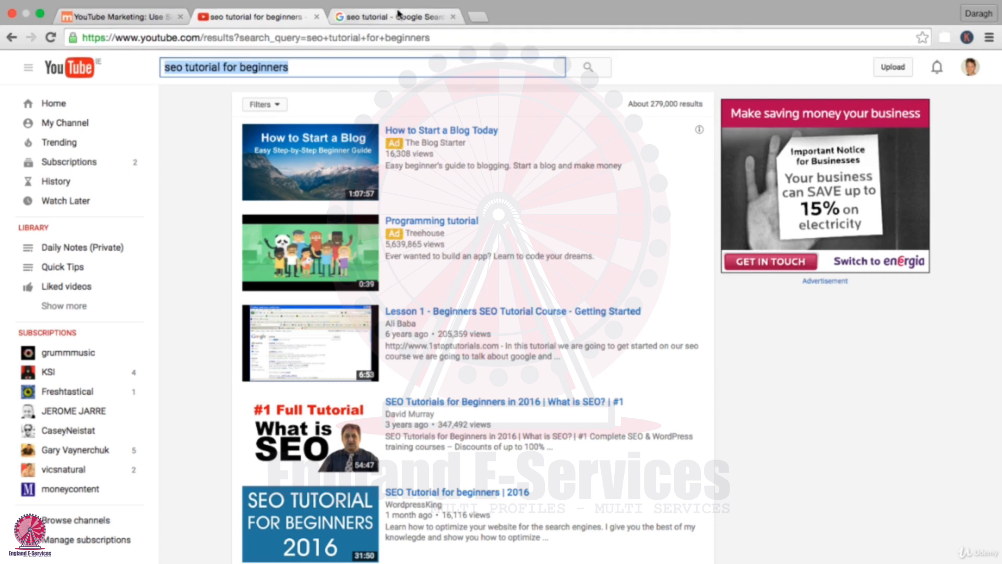
Replace the Google query with the copied "seo tutorial for beginners", search for it, and examine its monthly search volume
{"action": "left_click", "coordinate": [392, 32]}
{"action": "left_click", "coordinate": [169, 70]}
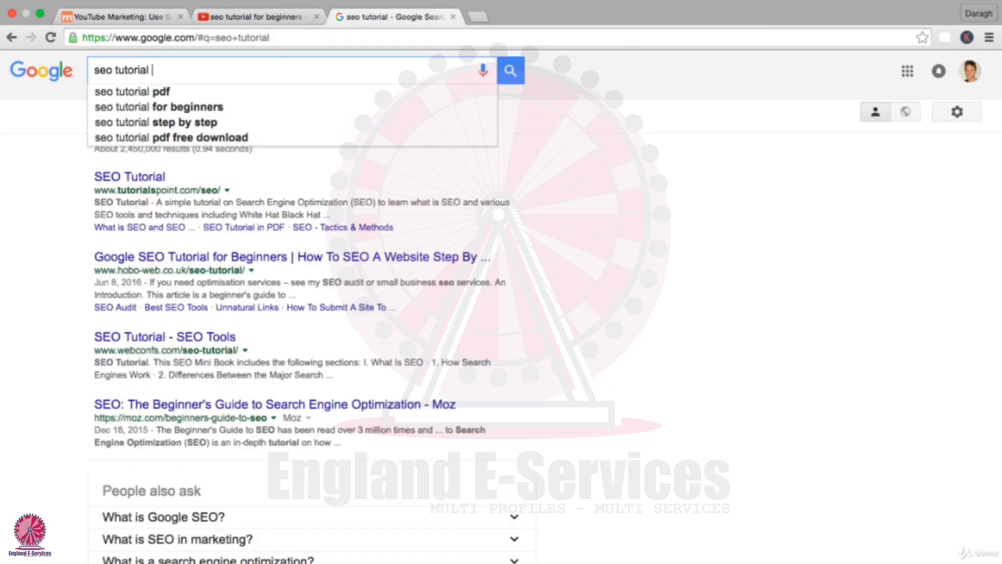
{"action": "key", "text": "super+v"}
{"action": "left_click_drag", "start_coordinate": [153, 69], "coordinate": [94, 69]}
{"action": "key", "text": "BackSpace"}
{"action": "key", "text": "Return"}
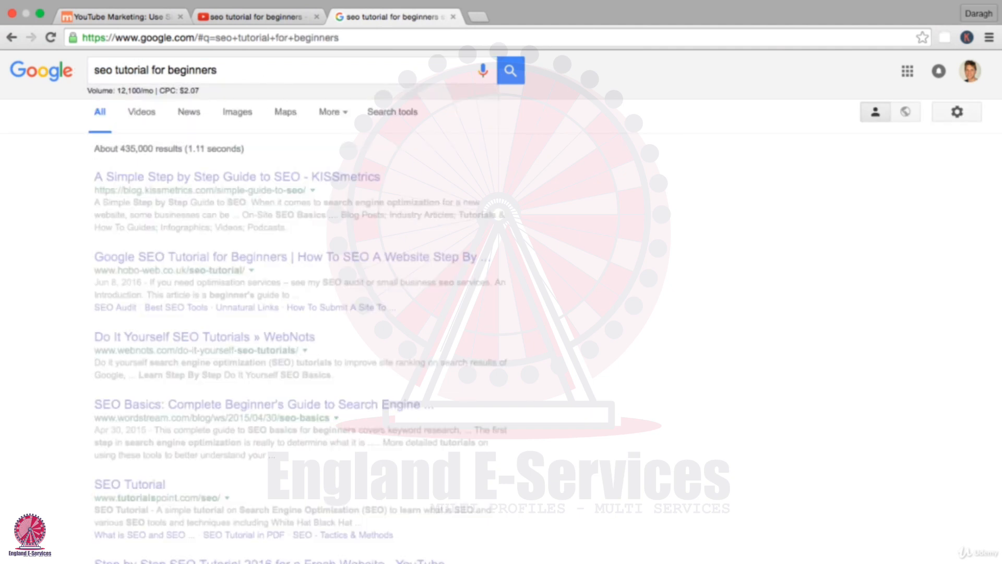
{"action": "left_click_drag", "start_coordinate": [120, 93], "coordinate": [135, 94]}
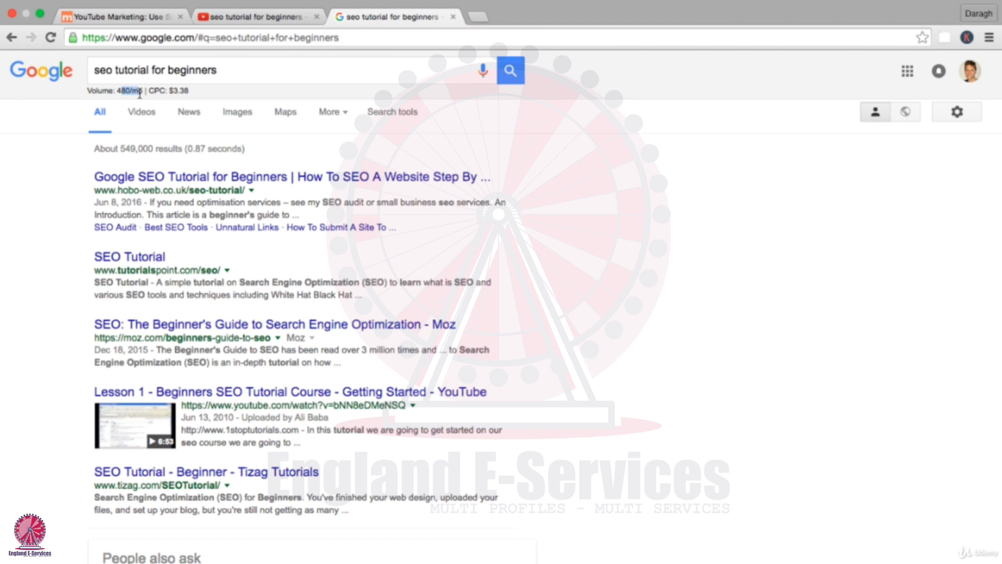
Compare the "seo tutorial" and "for beginners" parts of the Google query, and return to the YouTube results
{"action": "left_click", "coordinate": [148, 69]}
{"action": "left_click_drag", "start_coordinate": [149, 69], "coordinate": [83, 74]}
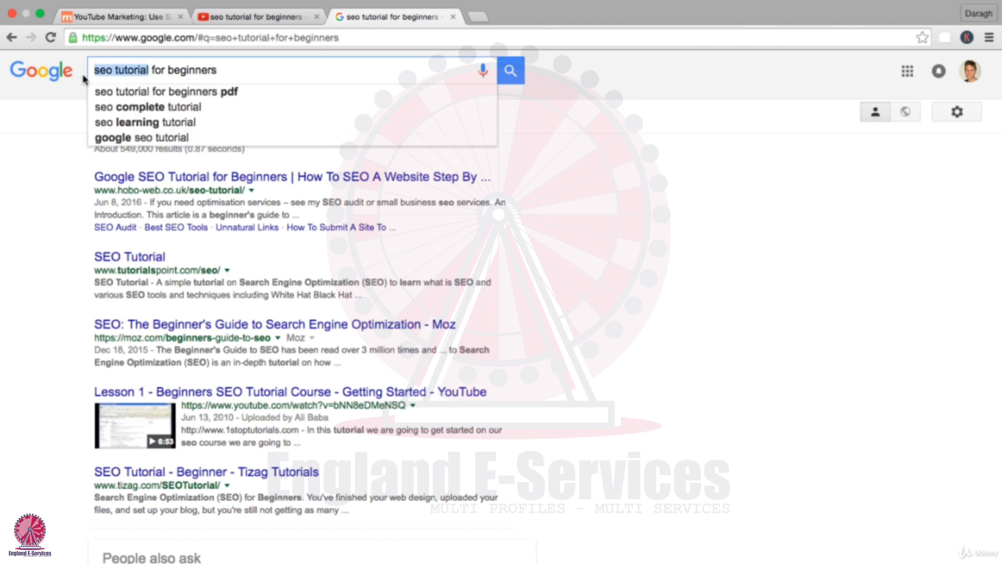
{"action": "left_click", "coordinate": [164, 70]}
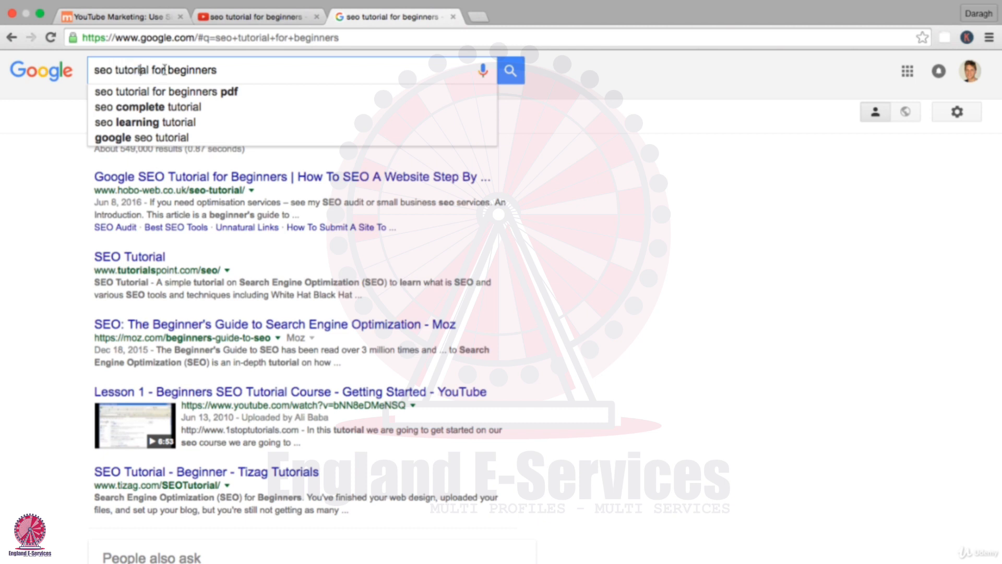
{"action": "left_click_drag", "start_coordinate": [228, 70], "coordinate": [153, 71]}
{"action": "left_click_drag", "start_coordinate": [230, 66], "coordinate": [157, 68]}
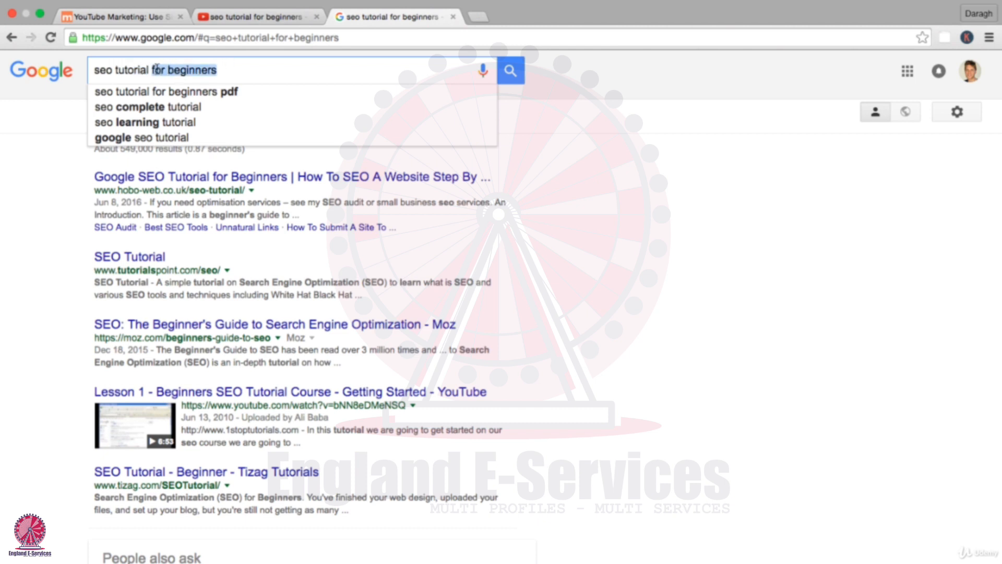
{"action": "left_click", "coordinate": [226, 66]}
{"action": "left_click", "coordinate": [249, 18]}
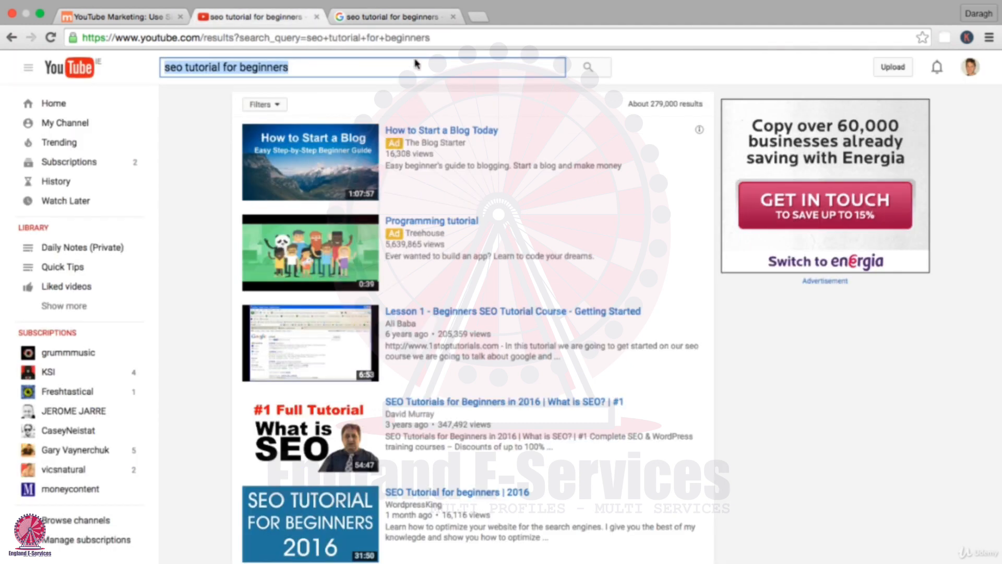
Extend the Google query to "seo tutorial for beginners 2016" and search for it to check its volume
{"action": "left_click", "coordinate": [397, 19]}
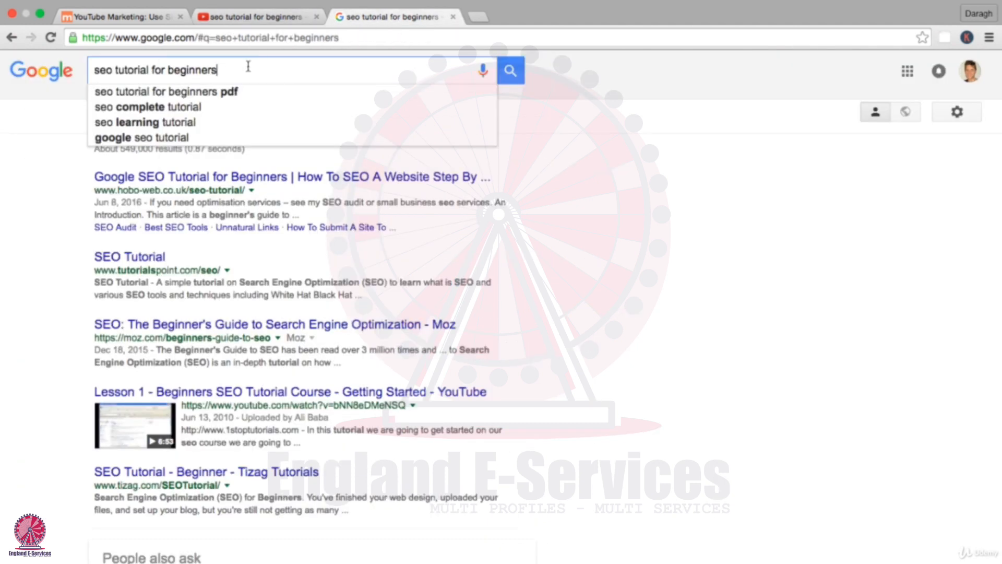
{"action": "type", "text": "2016"}
{"action": "key", "text": "Return"}
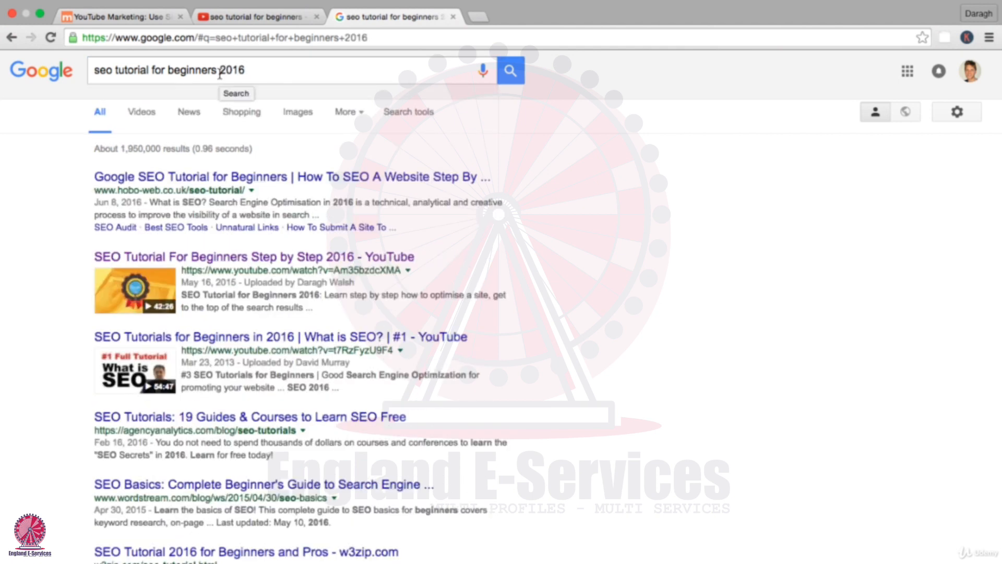
Remove "for beginners" from the Google query and search for "seo tutorial 2016"
{"action": "left_click_drag", "start_coordinate": [217, 70], "coordinate": [148, 66]}
{"action": "key", "text": "BackSpace"}
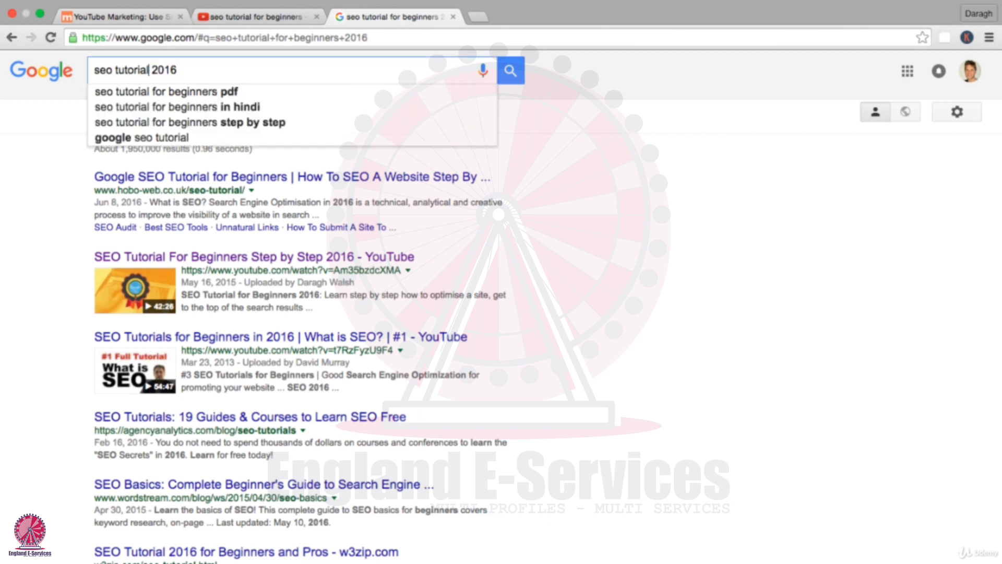
{"action": "key", "text": "Return"}
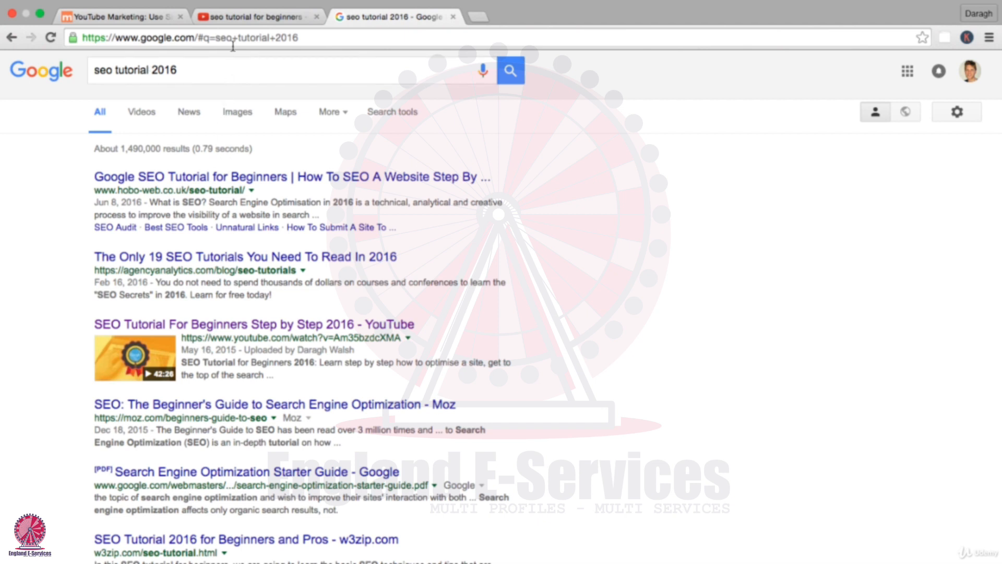
Return to the YouTube marketing course page and review the note on YouTube's Autocomplete Feature under YouTube Keyword Research
{"action": "left_click", "coordinate": [238, 19]}
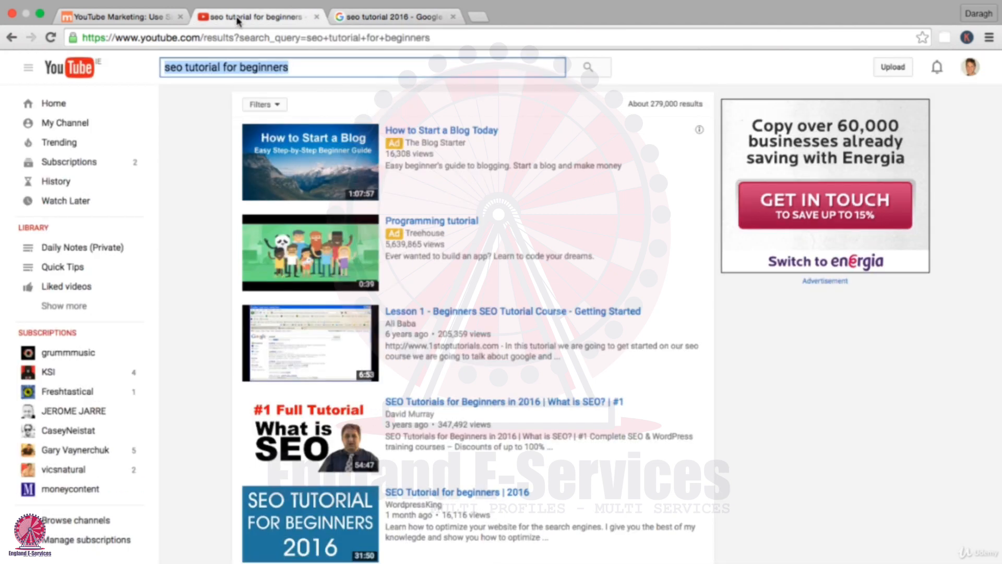
{"action": "left_click", "coordinate": [137, 19]}
{"action": "left_click_drag", "start_coordinate": [154, 293], "coordinate": [303, 295]}
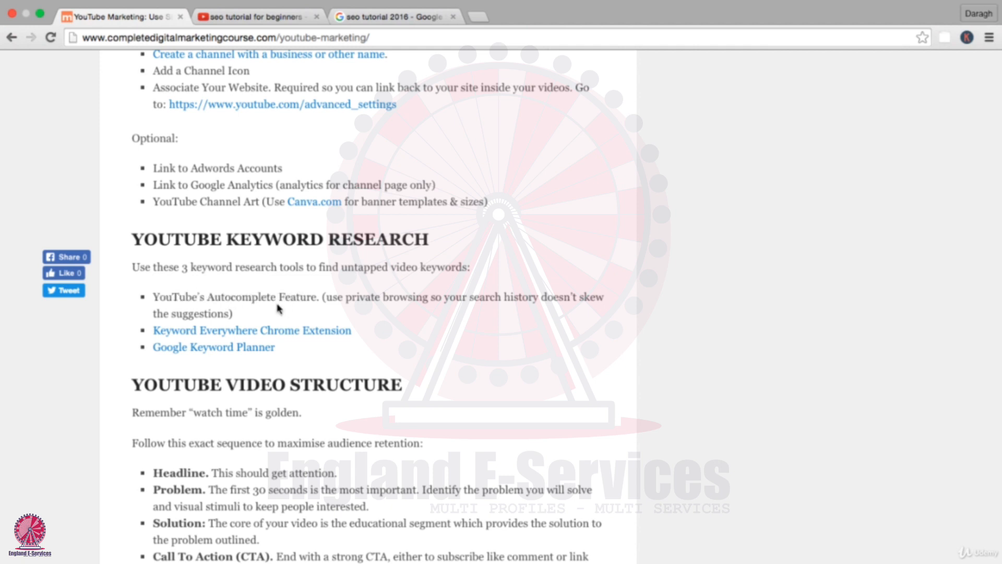
Remove "2016" from the Google query and search for "seo tutorial"
{"action": "left_click", "coordinate": [362, 19]}
{"action": "left_click_drag", "start_coordinate": [188, 74], "coordinate": [150, 72]}
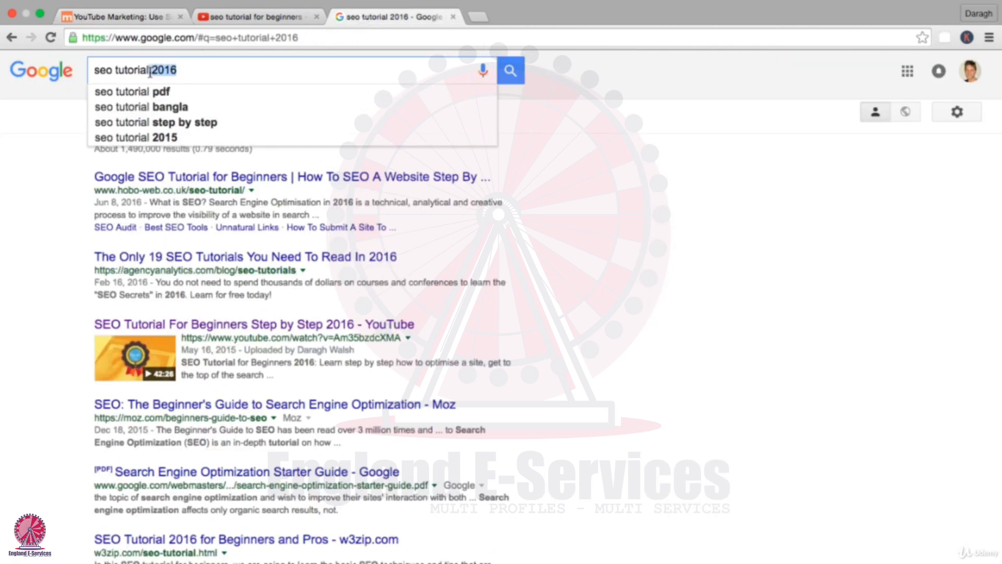
{"action": "key", "text": "BackSpace"}
{"action": "key", "text": "Return"}
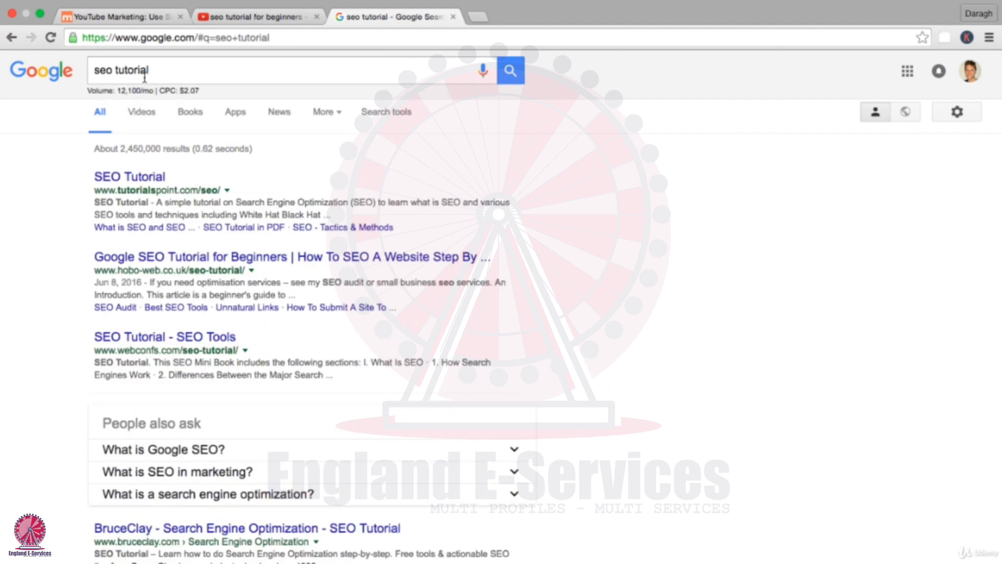
Examine the cost-per-click figure for "seo tutorial" and run the same Google search again
{"action": "left_click_drag", "start_coordinate": [160, 90], "coordinate": [199, 91]}
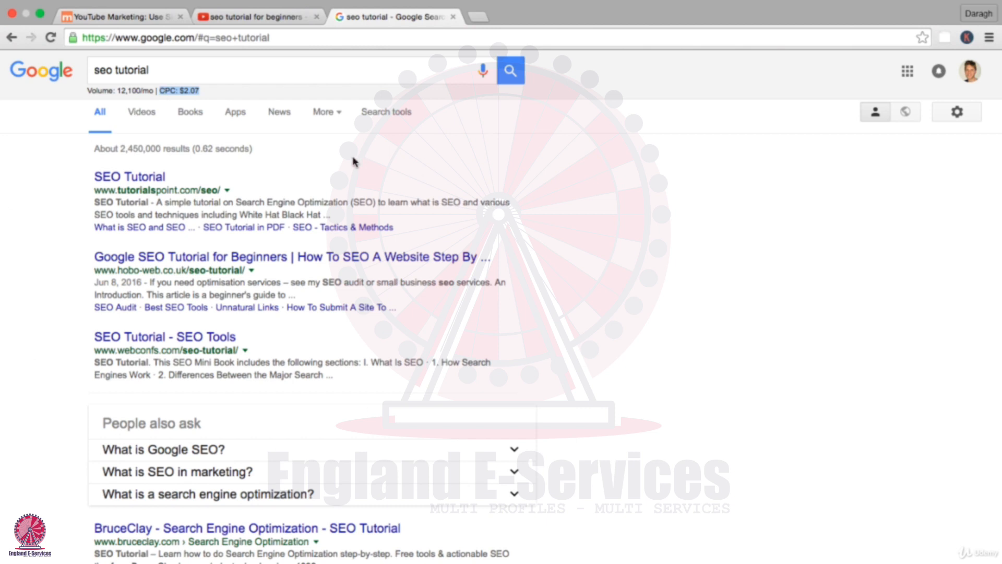
{"action": "left_click", "coordinate": [184, 90]}
{"action": "left_click_drag", "start_coordinate": [179, 91], "coordinate": [206, 91]}
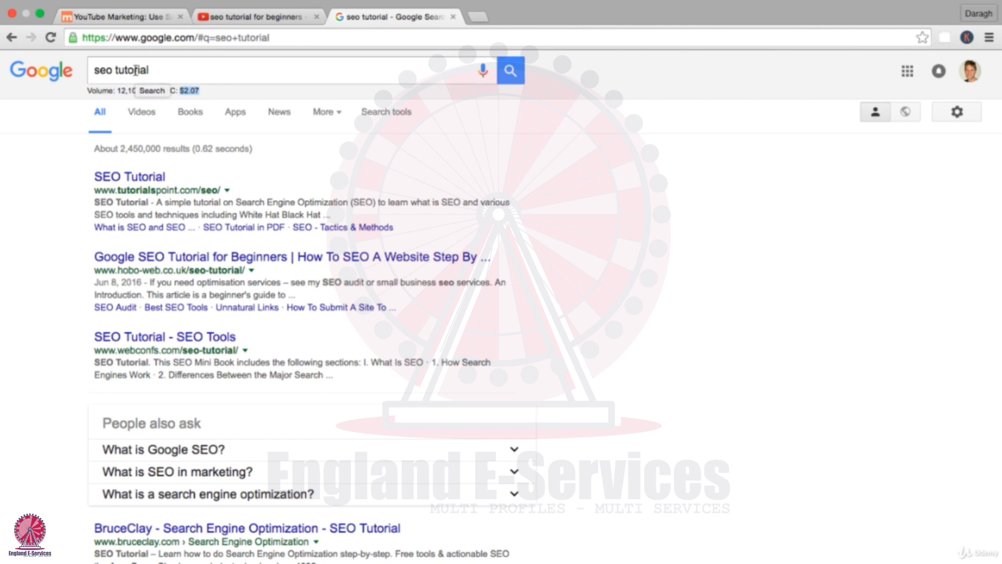
{"action": "left_click", "coordinate": [95, 70]}
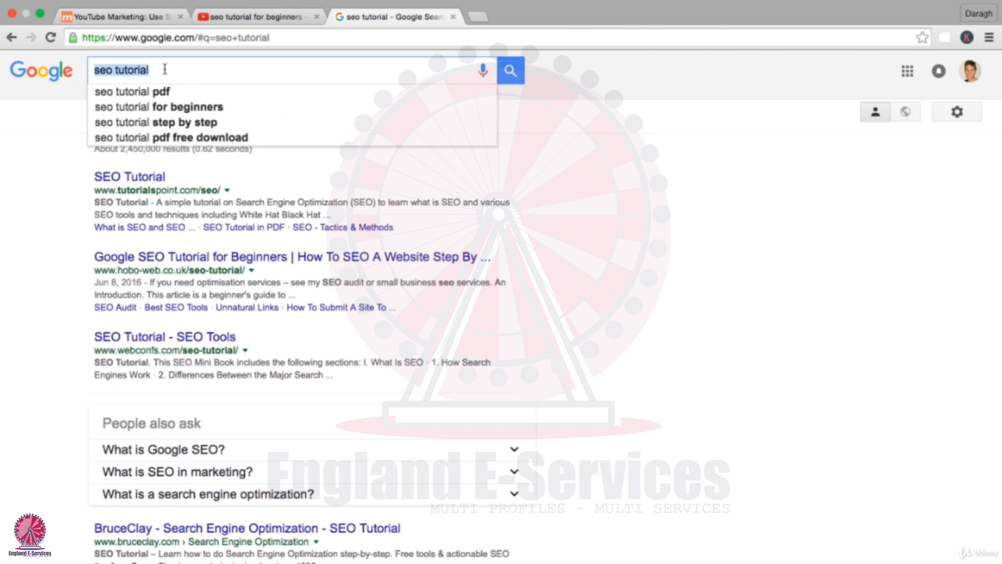
{"action": "left_click", "coordinate": [506, 75]}
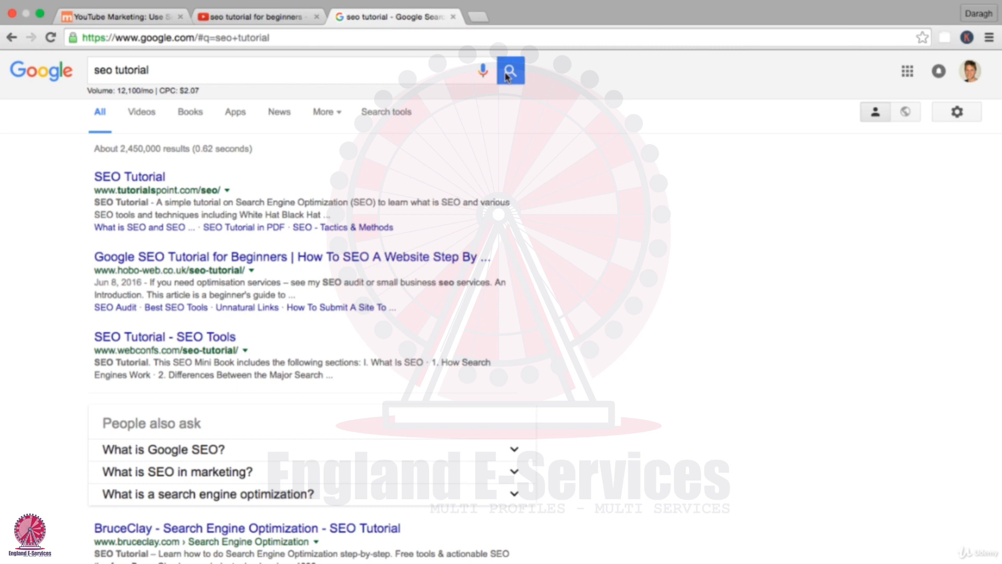
Check the course page's keyword tool list, and search Google for "google keyword planner" in a new tab
{"action": "left_click", "coordinate": [156, 19]}
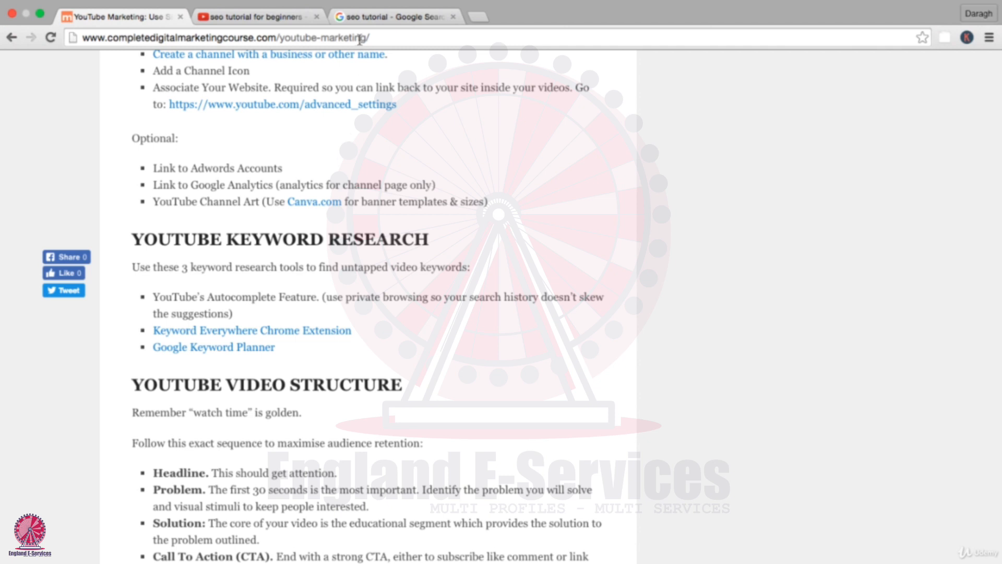
{"action": "left_click", "coordinate": [479, 17]}
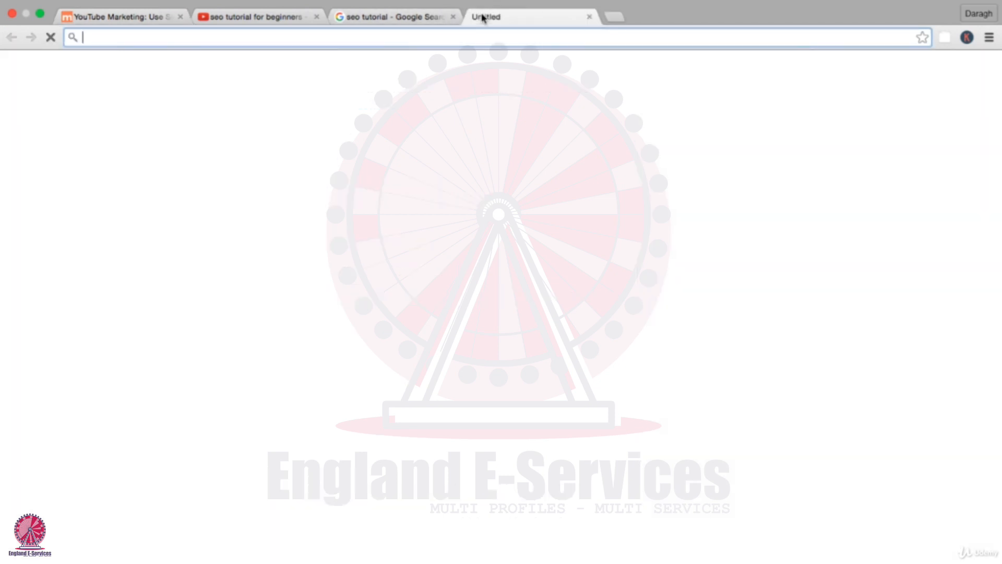
{"action": "type", "text": "google "}
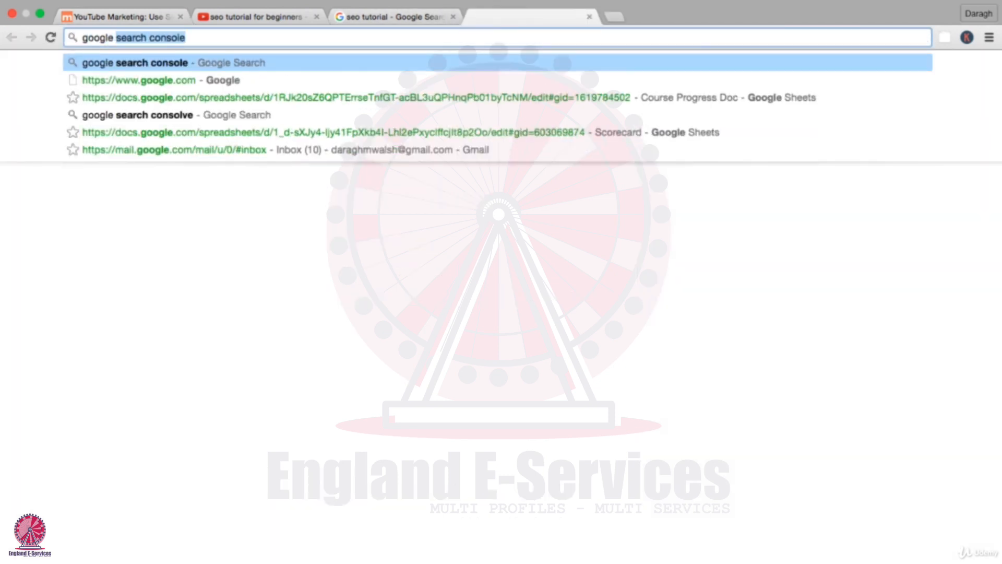
{"action": "type", "text": "key"}
{"action": "key", "text": "BackSpace"}
{"action": "key", "text": "BackSpace"}
{"action": "key", "text": "BackSpace"}
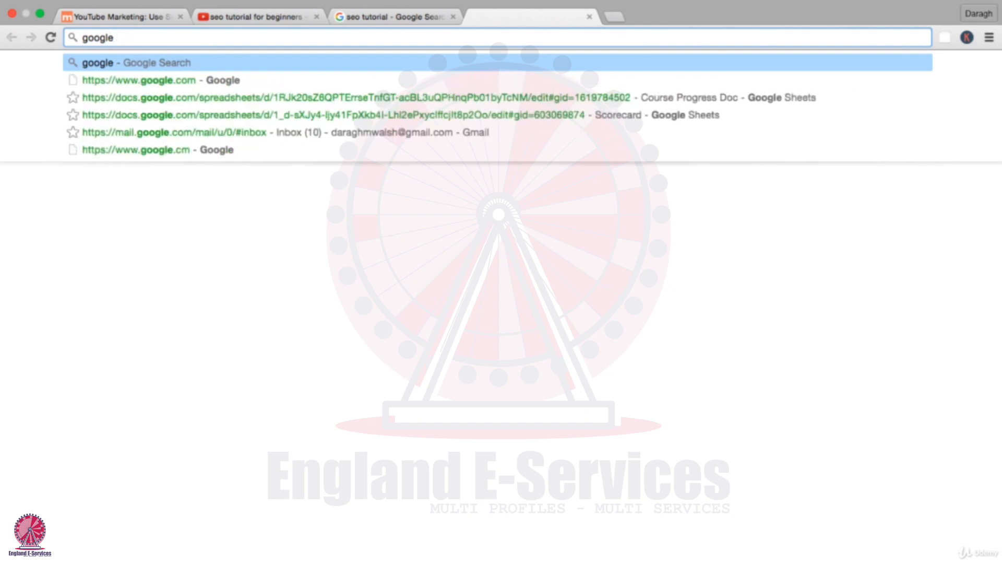
{"action": "type", "text": "keyword+planner"}
{"action": "key", "text": "Return"}
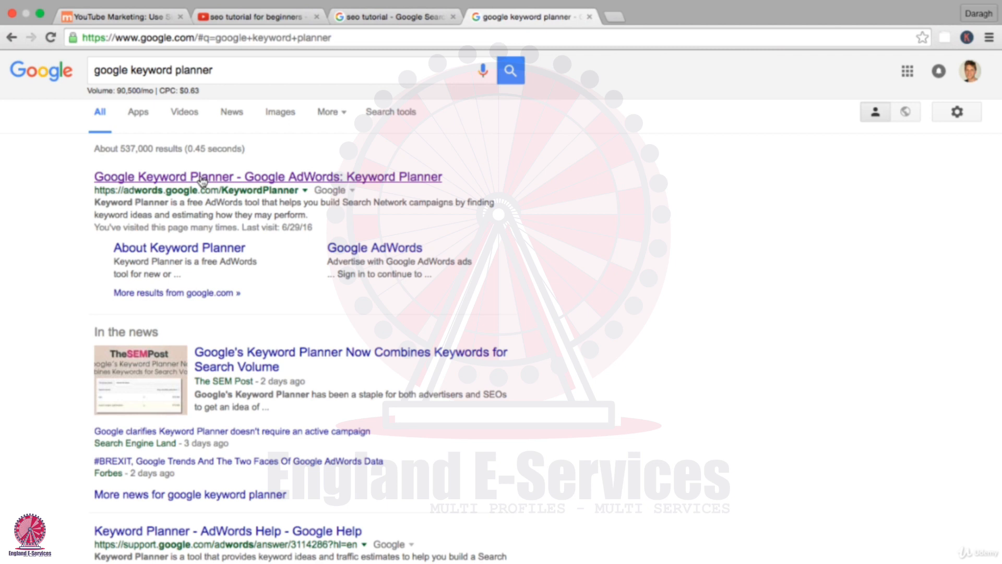
Open the Google AdWords Keyword Planner result, sign in to AdWords, and go to the Keyword Planner start page
{"action": "left_click", "coordinate": [203, 181]}
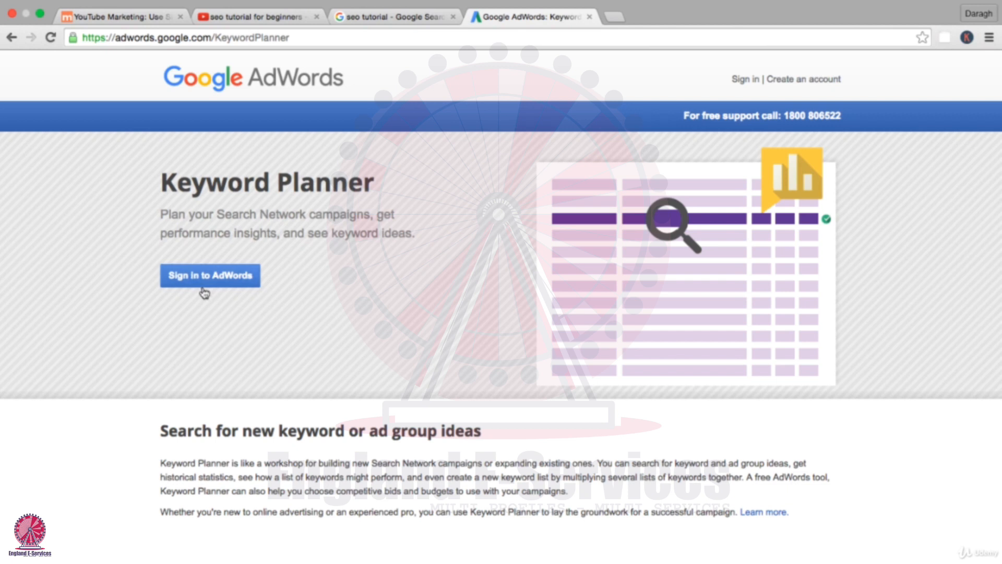
{"action": "left_click", "coordinate": [200, 289]}
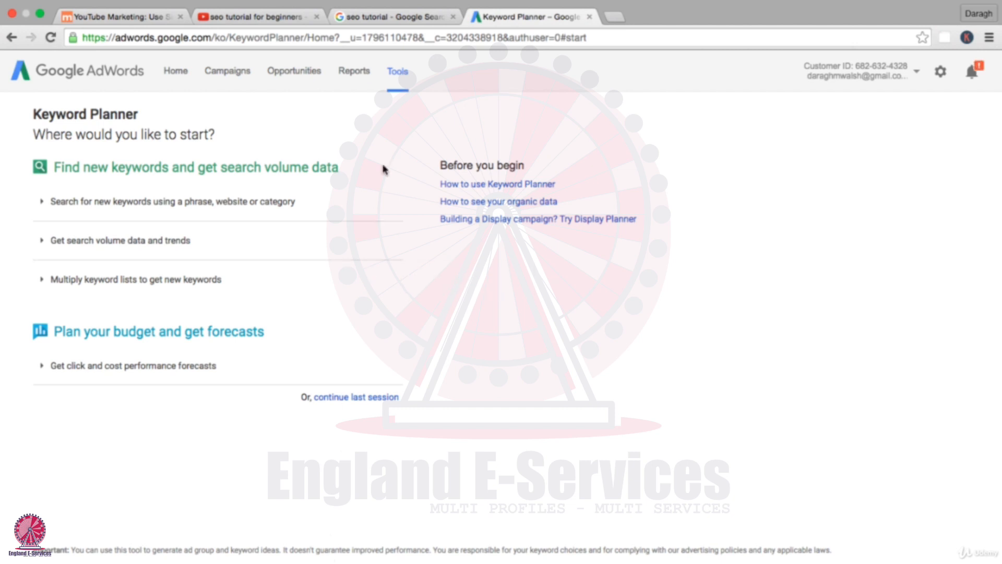
{"action": "left_click", "coordinate": [396, 76]}
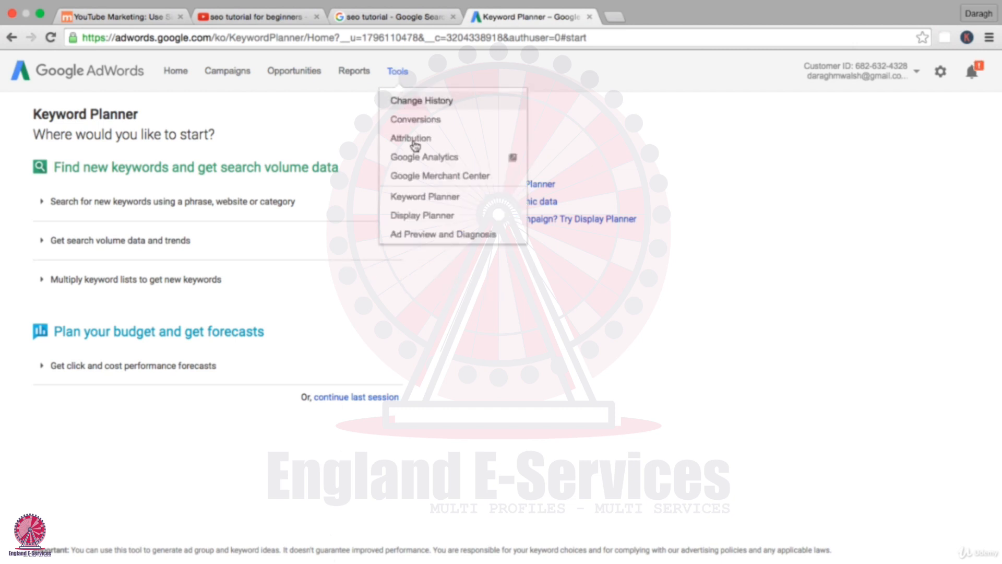
{"action": "left_click", "coordinate": [415, 197]}
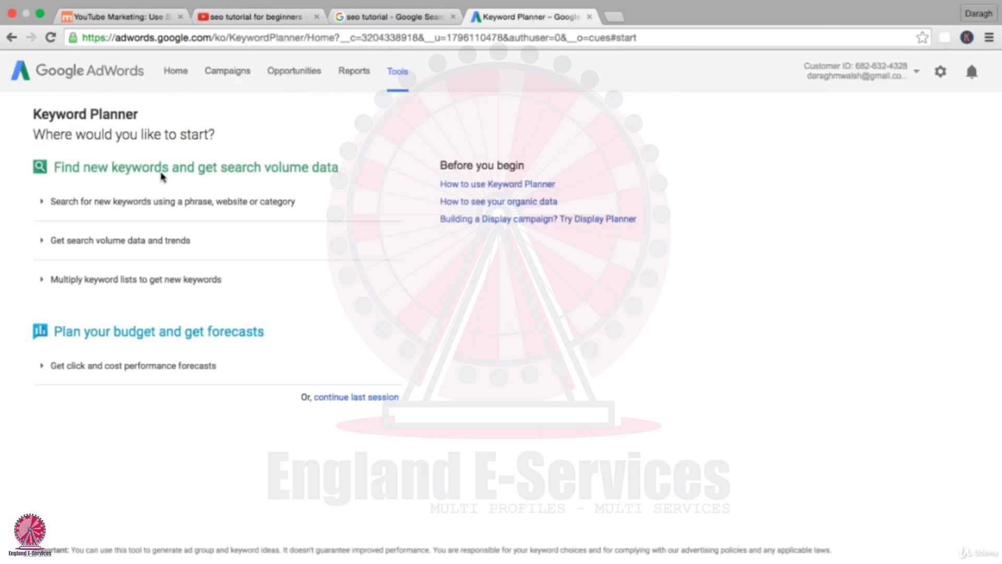
Get new keyword ideas for the product or service "seo" and review their average monthly searches
{"action": "left_click", "coordinate": [118, 208]}
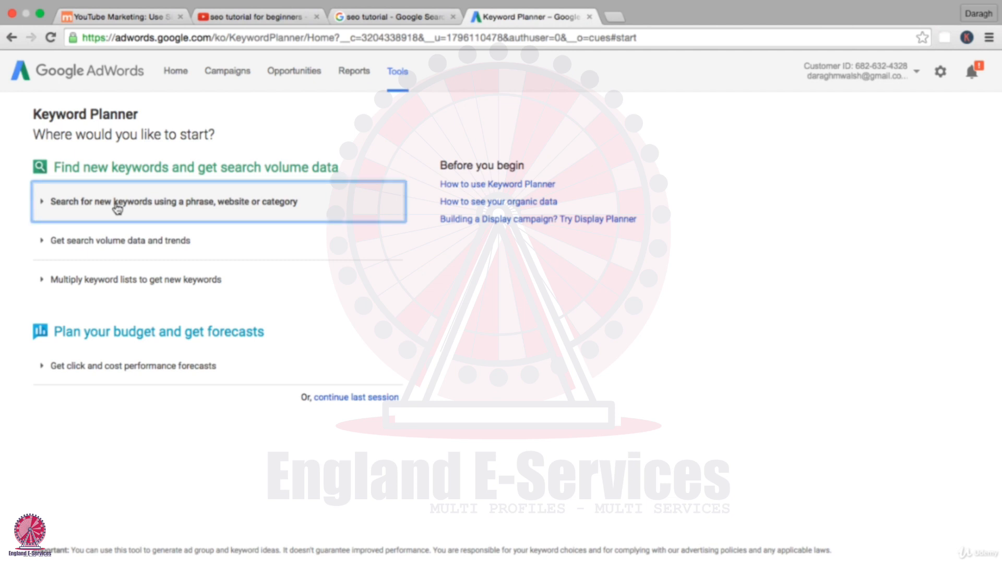
{"action": "left_click", "coordinate": [134, 272]}
{"action": "type", "text": "seo"}
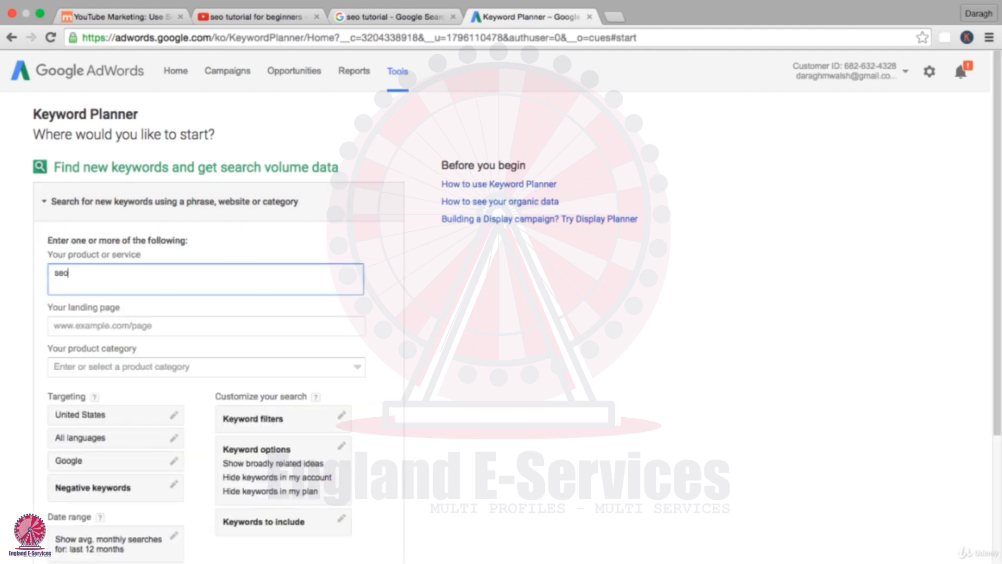
{"action": "scroll", "coordinate": [209, 313], "scroll_direction": "down", "scroll_amount": 3}
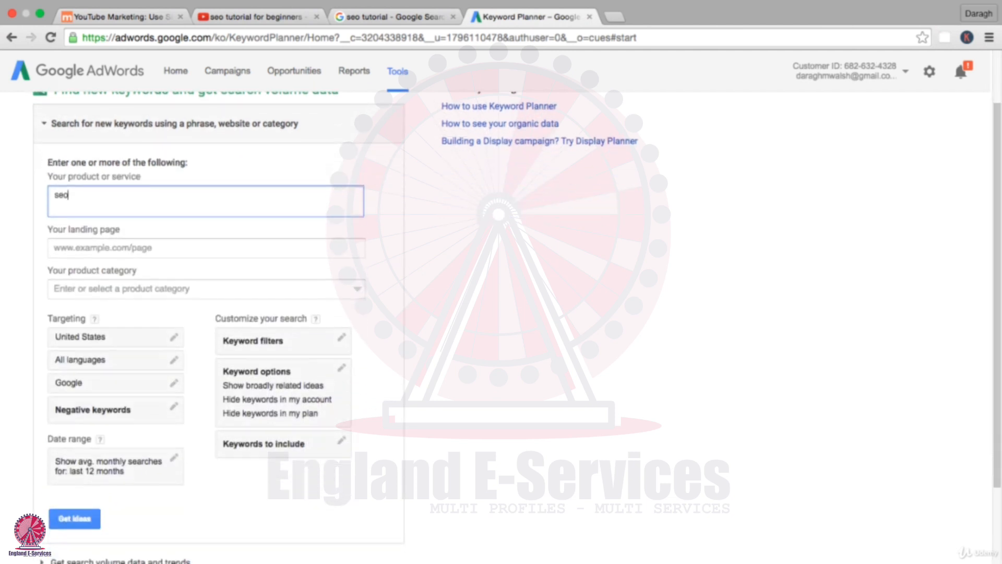
{"action": "left_click", "coordinate": [74, 517]}
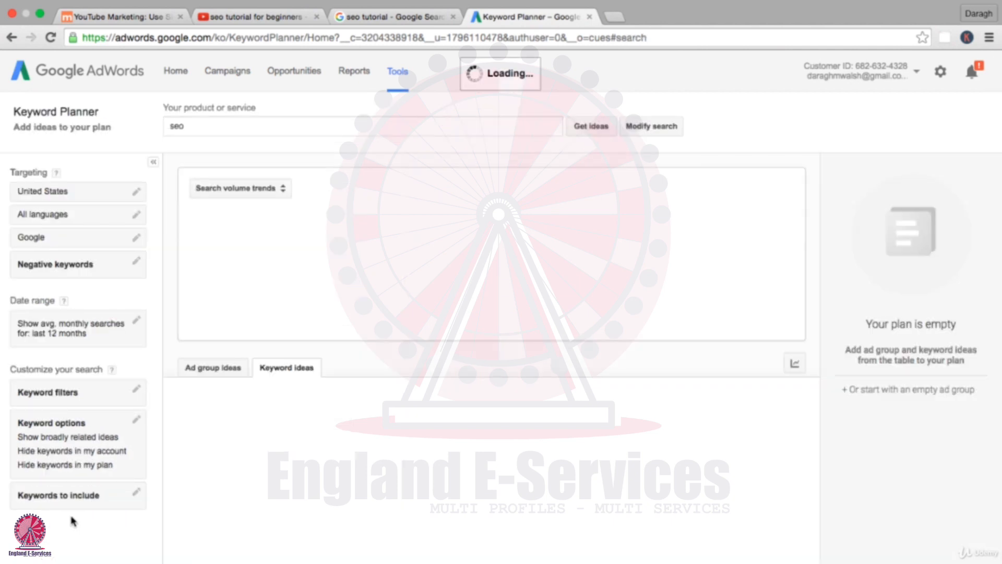
{"action": "scroll", "coordinate": [302, 428], "scroll_direction": "down", "scroll_amount": 5}
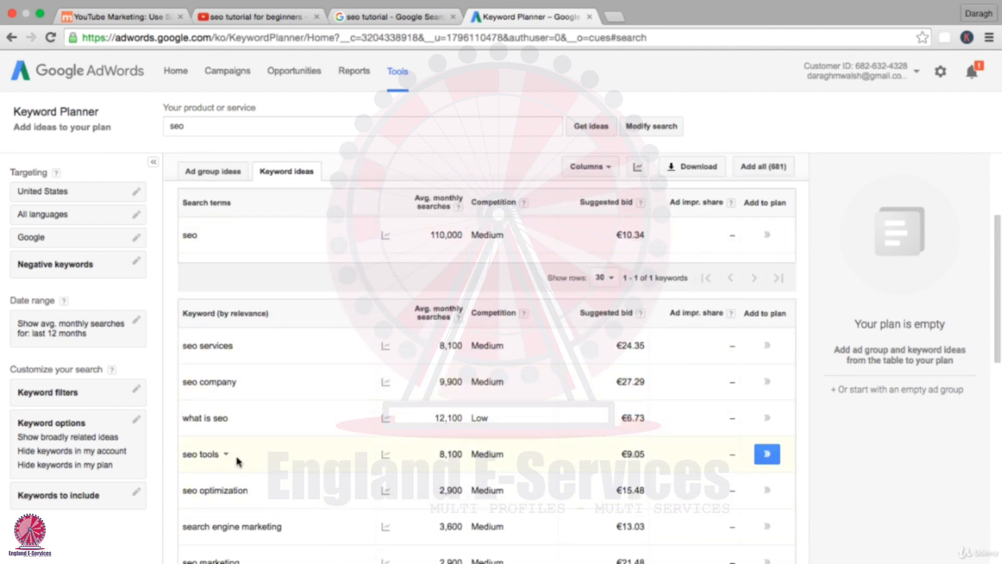
{"action": "scroll", "coordinate": [235, 460], "scroll_direction": "down", "scroll_amount": 2}
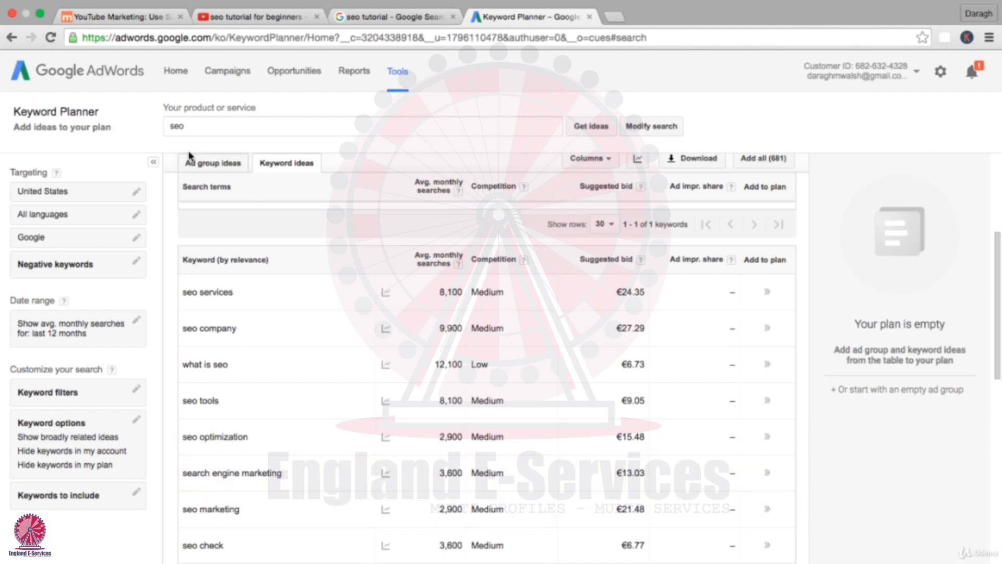
Go back to the keyword search form, change the location targeting to all locations, and get ideas for "seo" again
{"action": "left_click", "coordinate": [12, 37]}
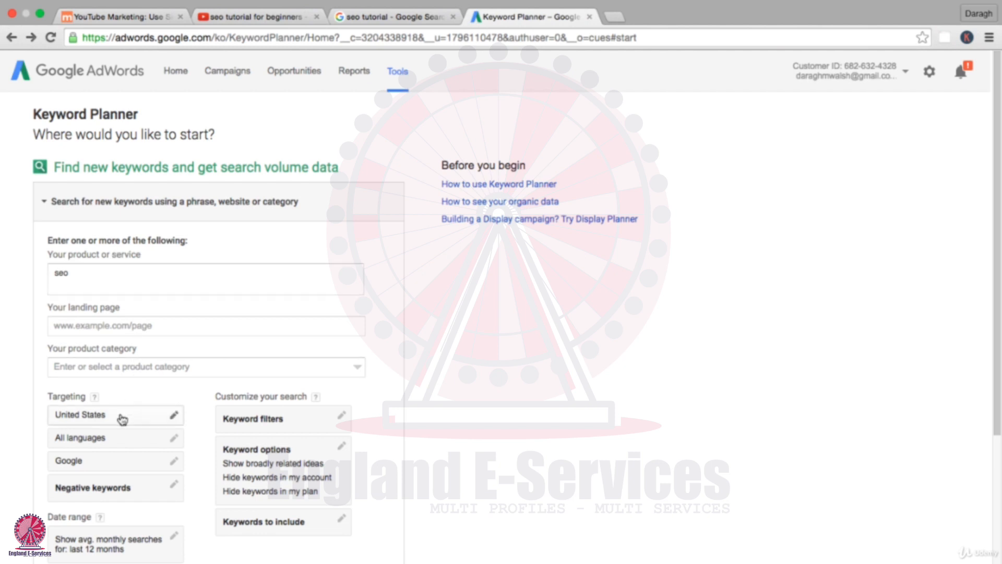
{"action": "left_click", "coordinate": [159, 423]}
{"action": "left_click", "coordinate": [352, 442]}
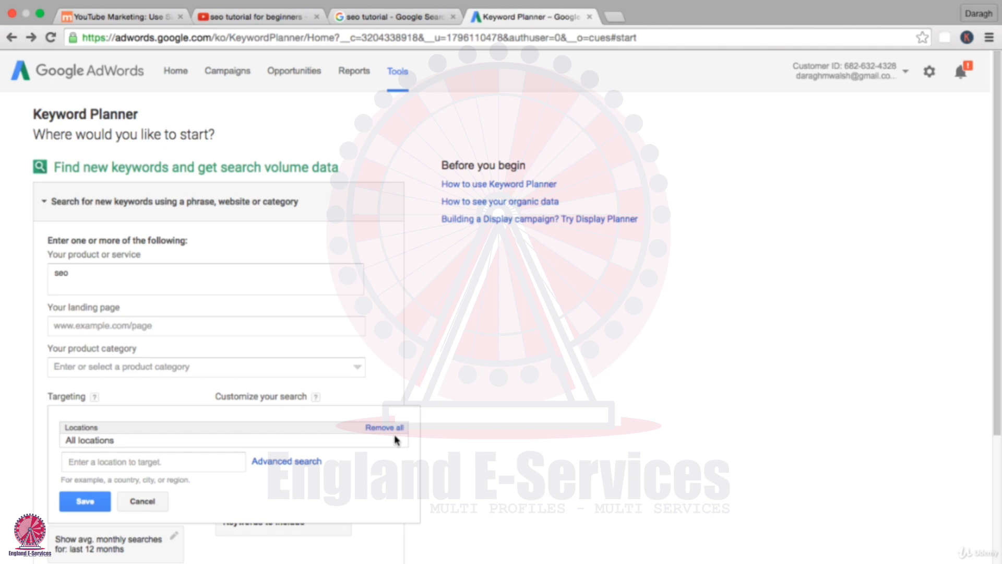
{"action": "left_click", "coordinate": [85, 501]}
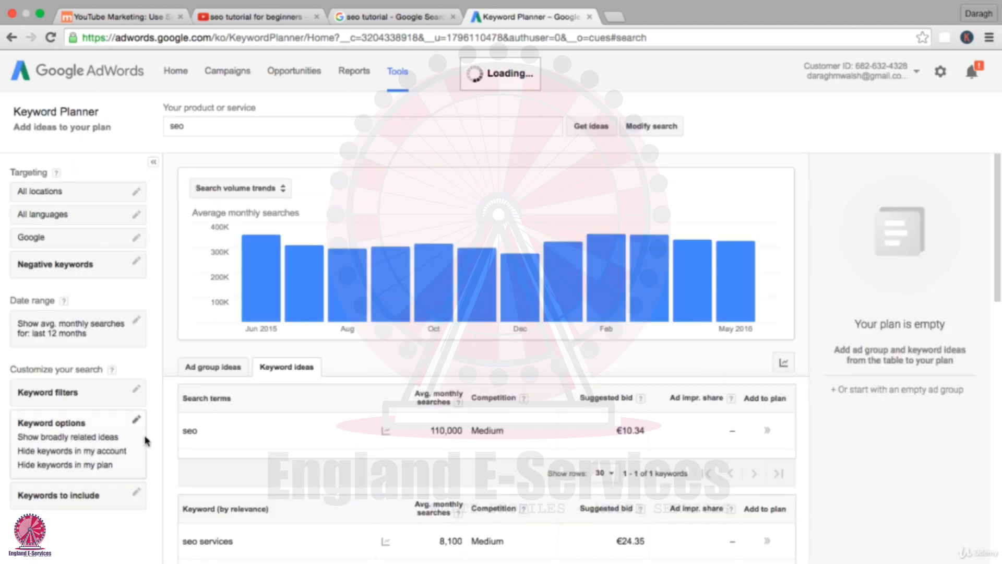
Review the search volumes of the "seo" keyword ideas for all locations, and return to the course page
{"action": "scroll", "coordinate": [204, 320], "scroll_direction": "down", "scroll_amount": 3}
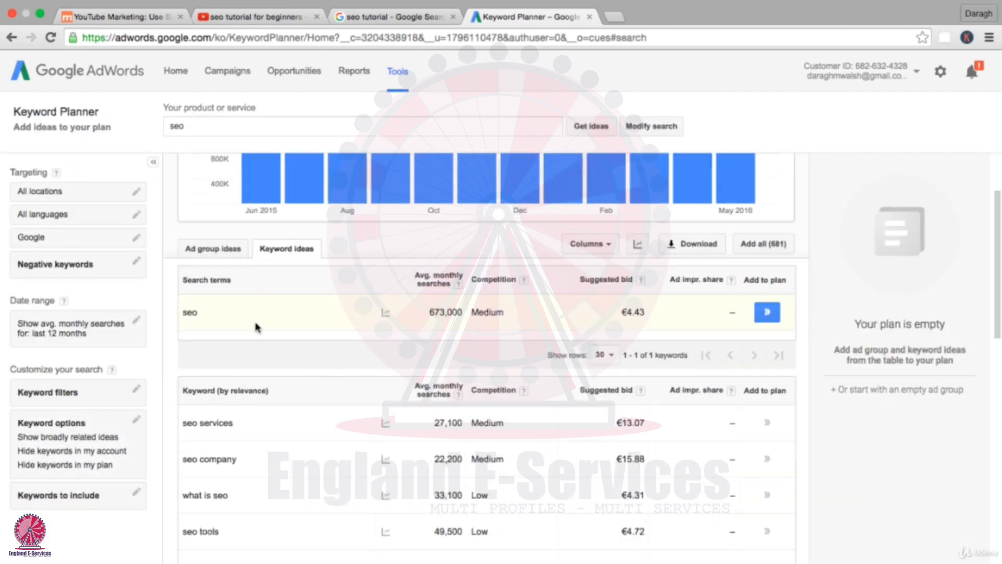
{"action": "scroll", "coordinate": [256, 327], "scroll_direction": "down", "scroll_amount": 8}
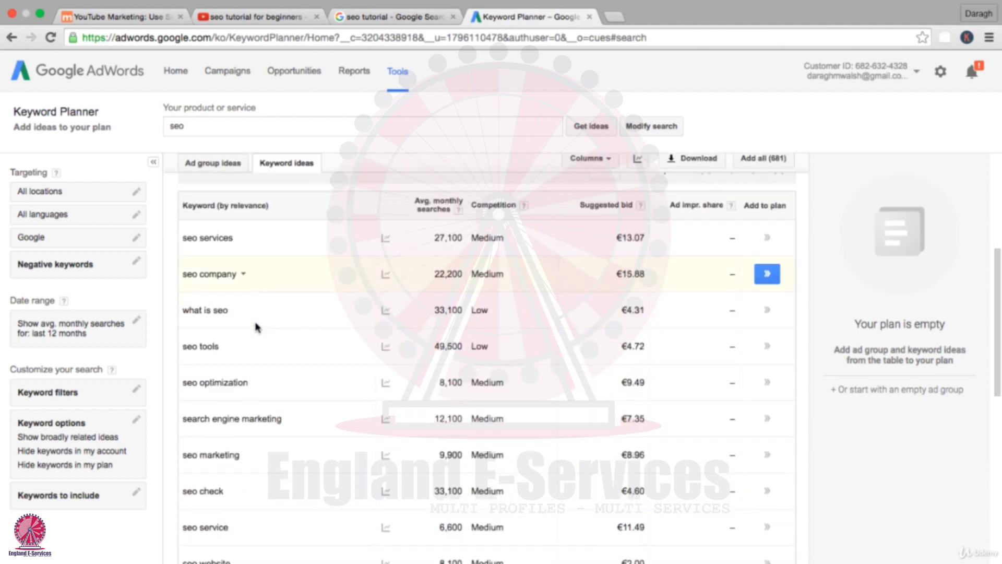
{"action": "scroll", "coordinate": [256, 327], "scroll_direction": "down", "scroll_amount": 6}
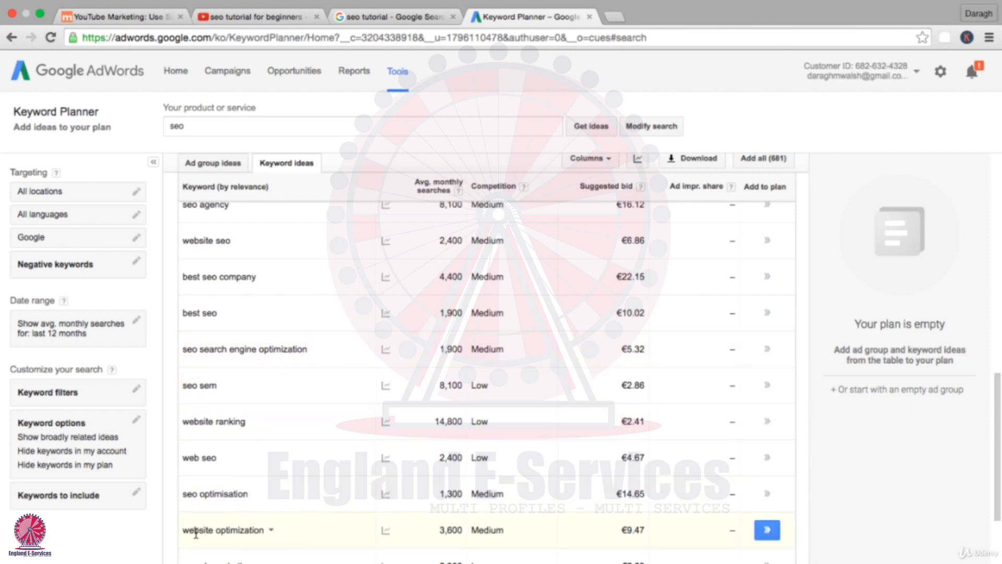
{"action": "scroll", "coordinate": [225, 470], "scroll_direction": "up", "scroll_amount": 8}
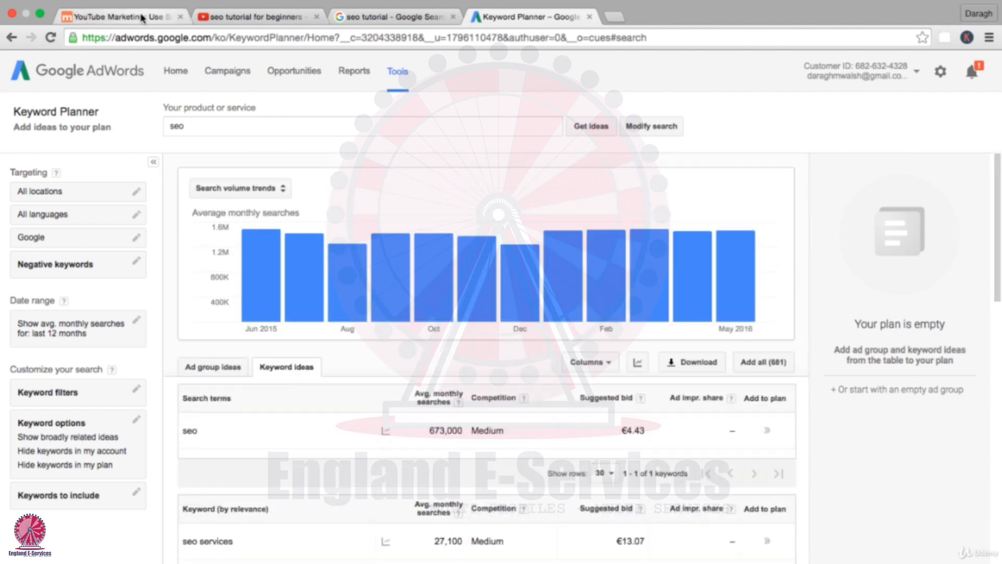
{"action": "left_click", "coordinate": [141, 17]}
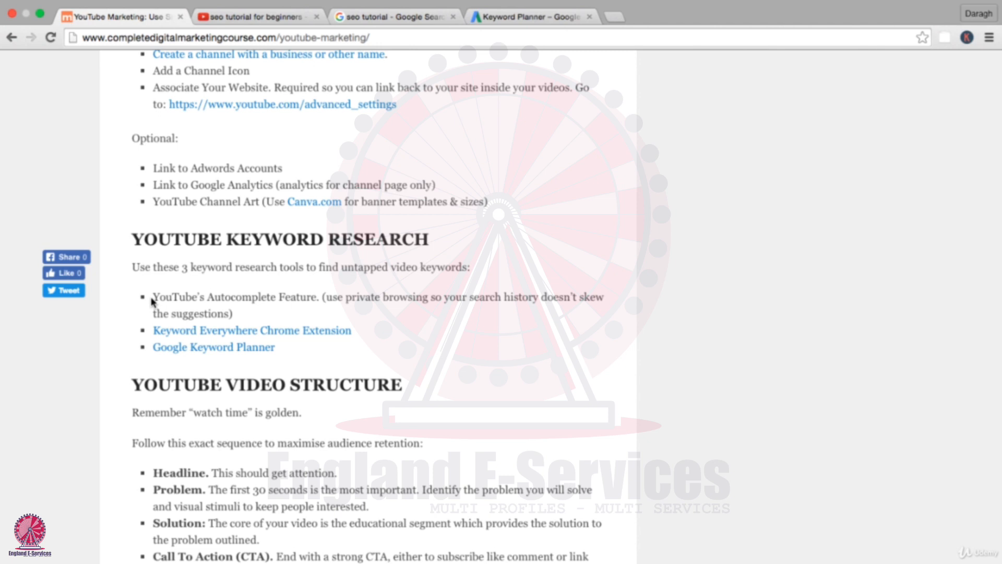
Highlight the YouTube autocomplete tip on the course page, and review the YouTube search results for "seo tutorial for beginners"
{"action": "left_click_drag", "start_coordinate": [207, 296], "coordinate": [296, 297]}
{"action": "left_click", "coordinate": [295, 295]}
{"action": "left_click", "coordinate": [289, 16]}
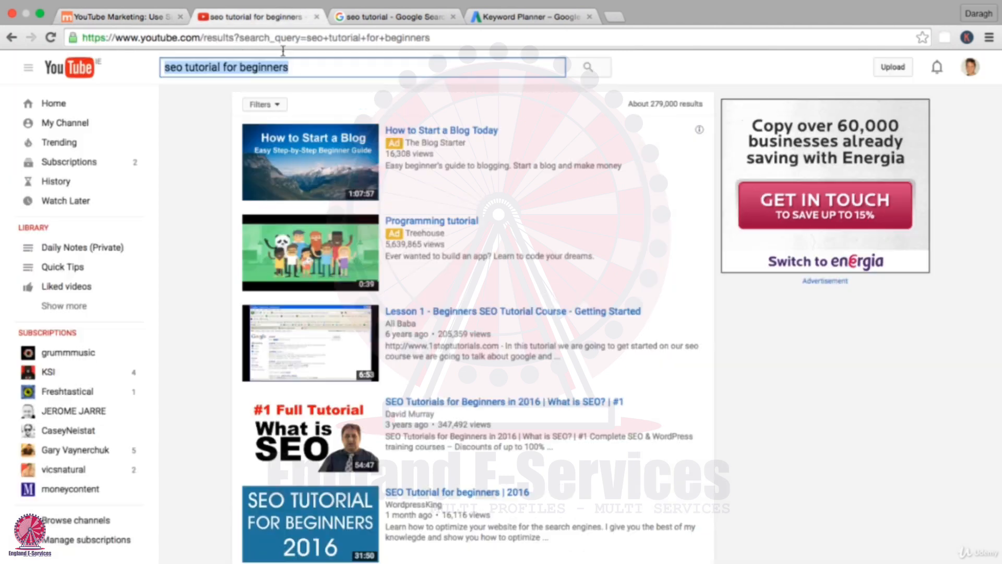
{"action": "scroll", "coordinate": [355, 255], "scroll_direction": "down", "scroll_amount": 3}
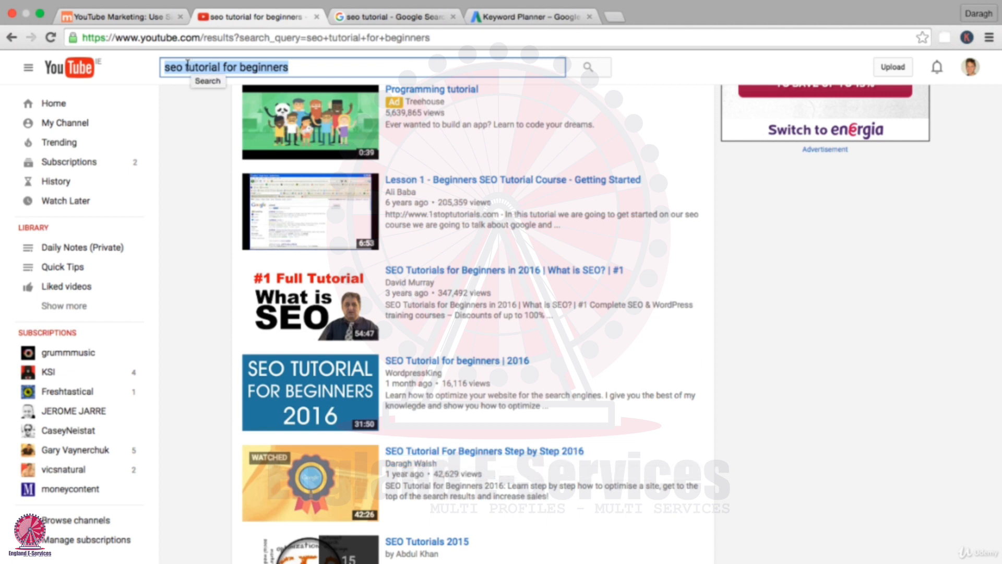
Return to the course page, go on to the YouTube Video Structure section, and highlight the words "watch time" is golden
{"action": "left_click", "coordinate": [137, 17]}
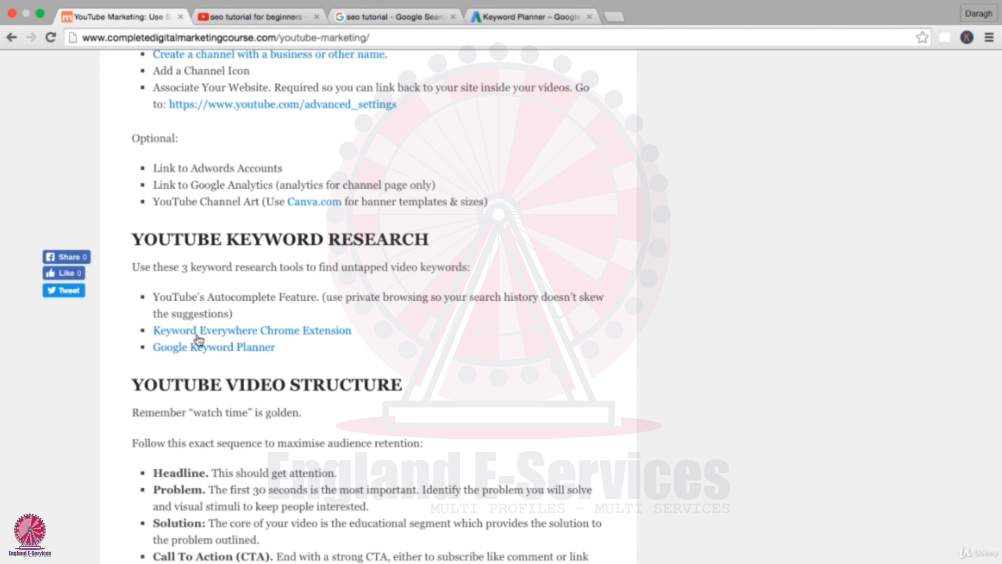
{"action": "scroll", "coordinate": [199, 338], "scroll_direction": "down", "scroll_amount": 2}
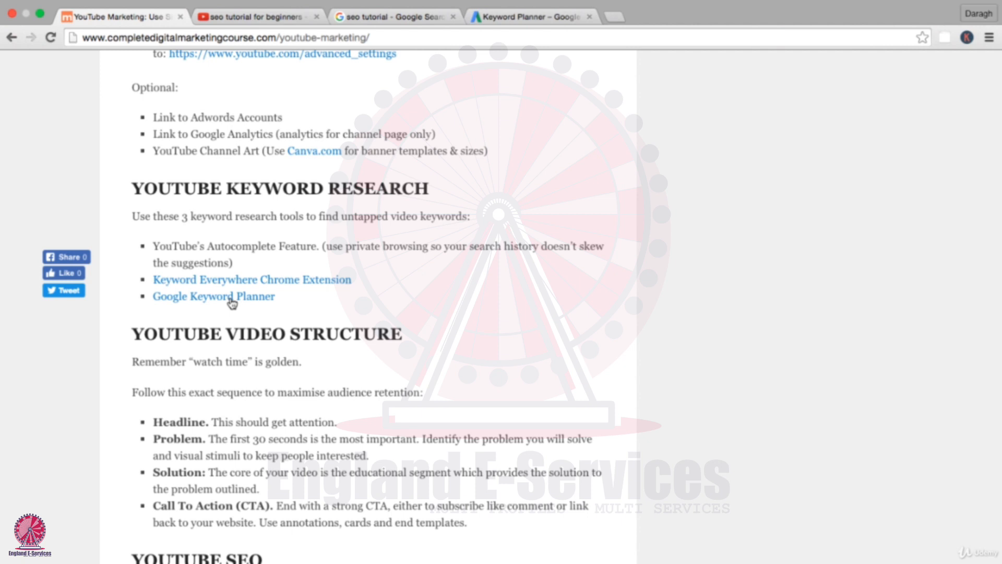
{"action": "scroll", "coordinate": [239, 372], "scroll_direction": "down", "scroll_amount": 5}
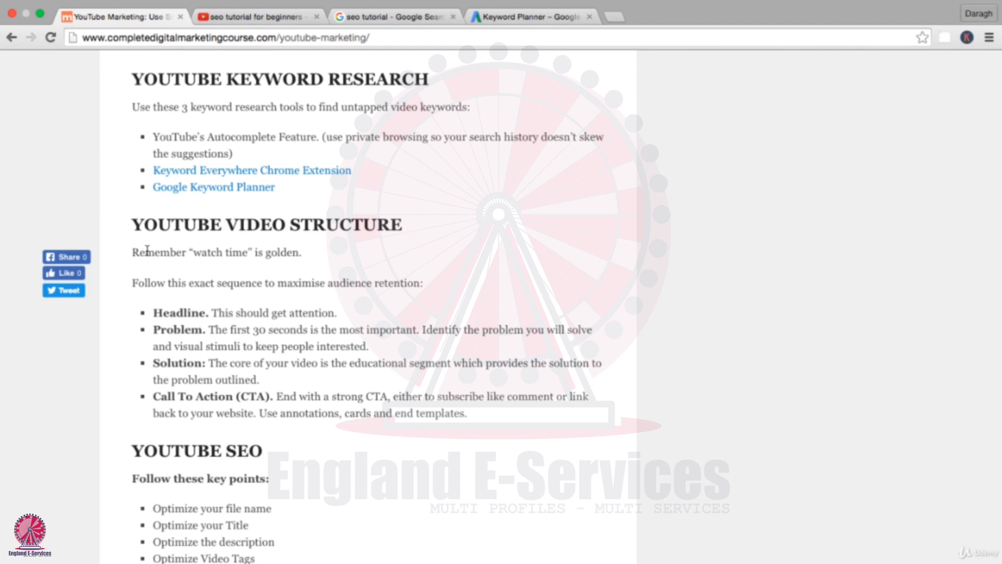
{"action": "left_click_drag", "start_coordinate": [194, 253], "coordinate": [302, 254]}
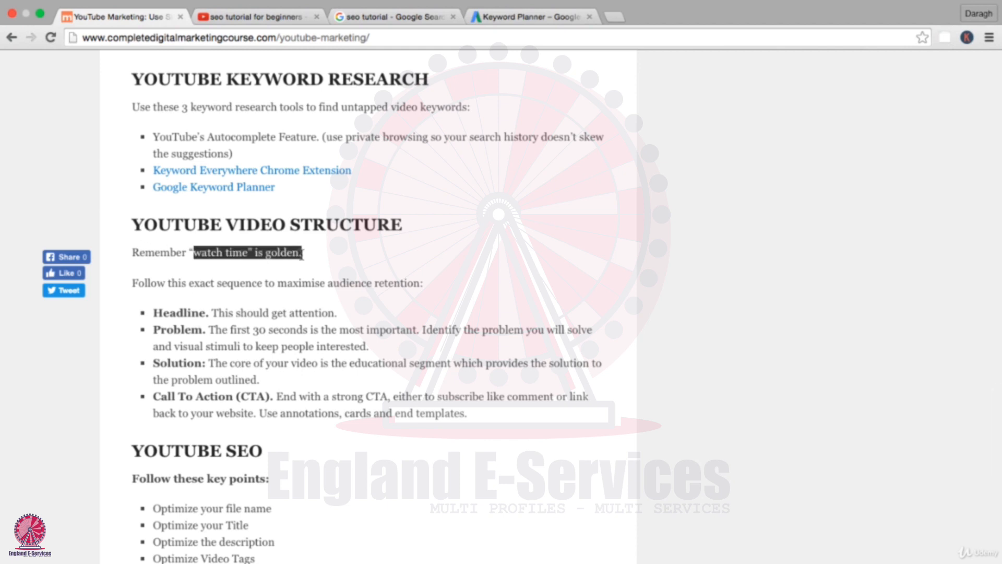